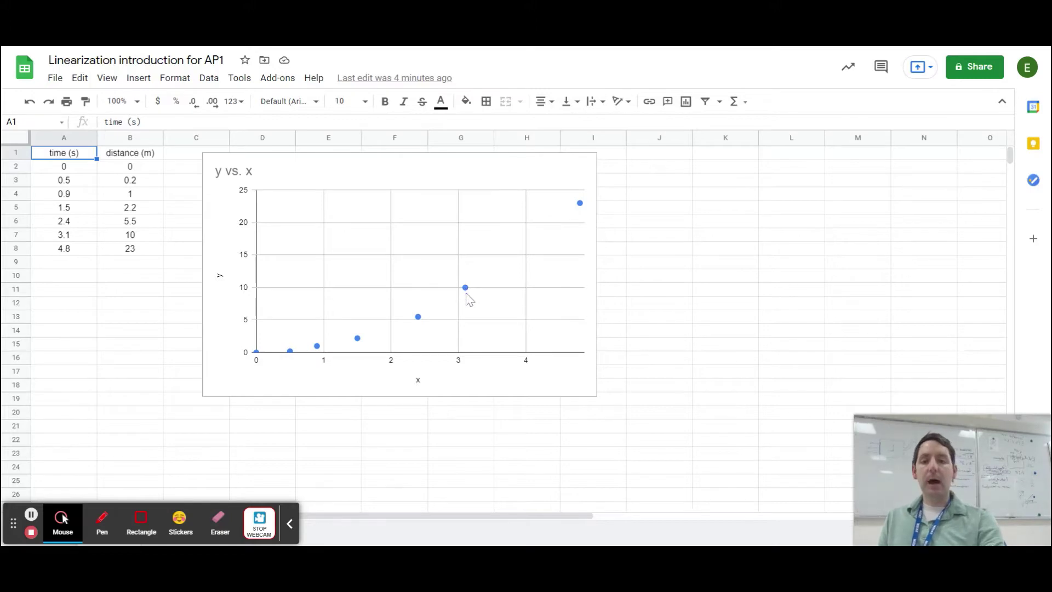
Step: Enable a trendline on the chart's distance (m) series, giving a straight linear fit
{"action": "left_click", "coordinate": [466, 291]}
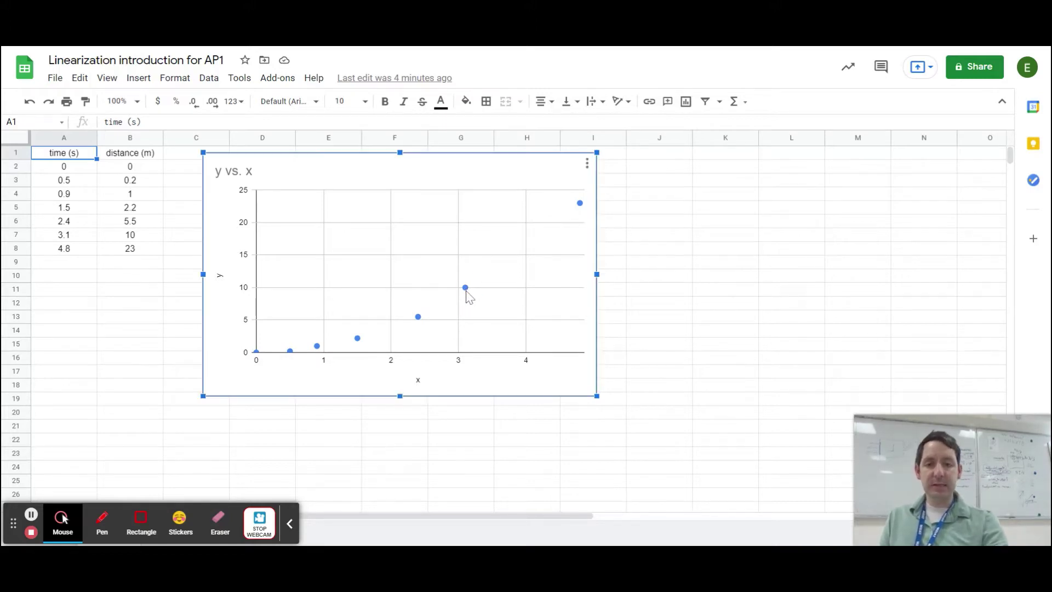
{"action": "right_click", "coordinate": [466, 291]}
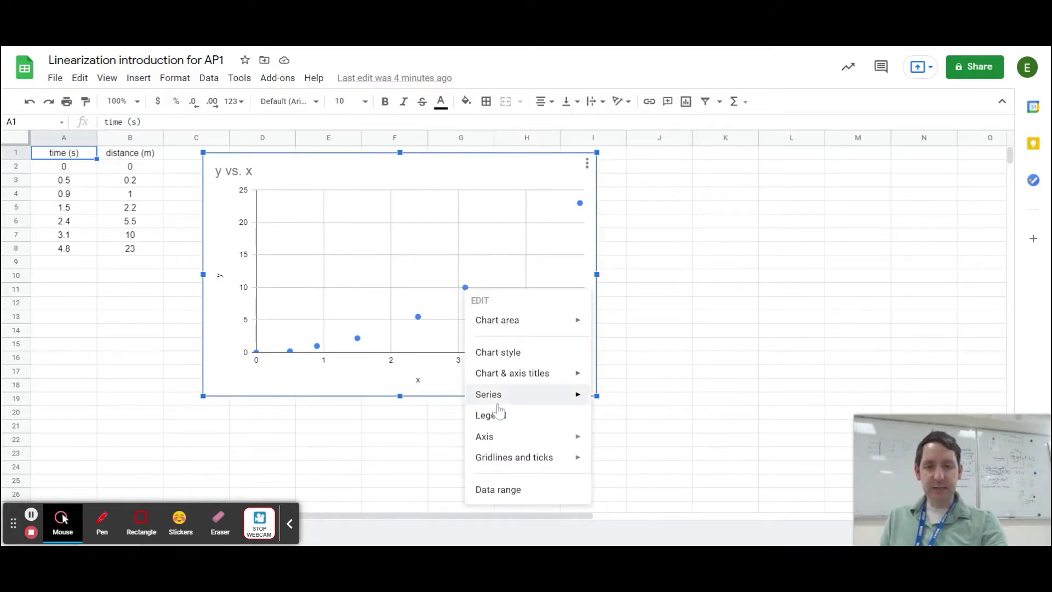
{"action": "mouse_move", "coordinate": [498, 404]}
{"action": "left_click", "coordinate": [630, 403]}
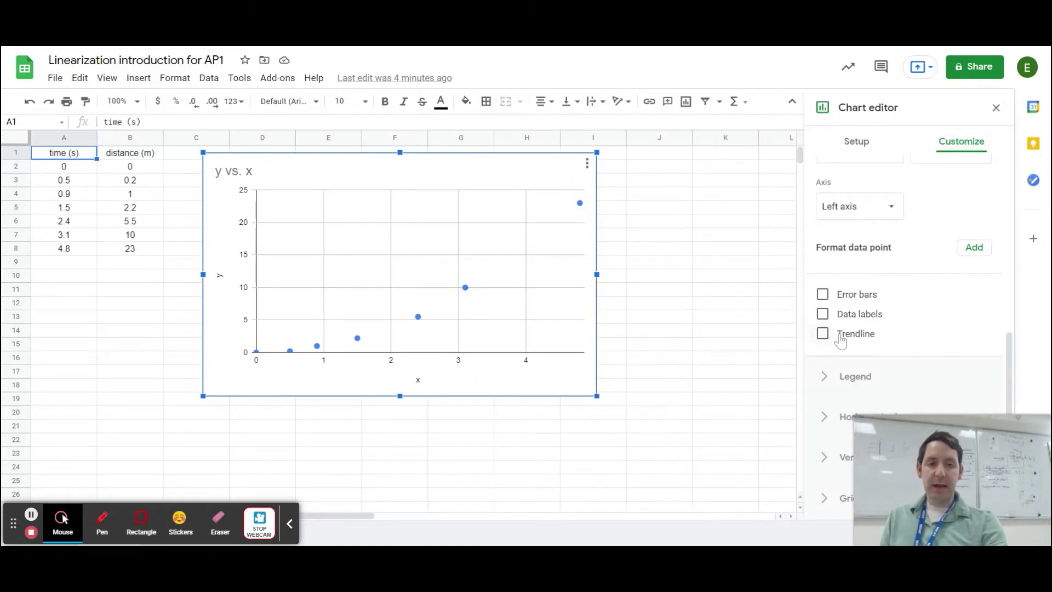
{"action": "left_click", "coordinate": [841, 338]}
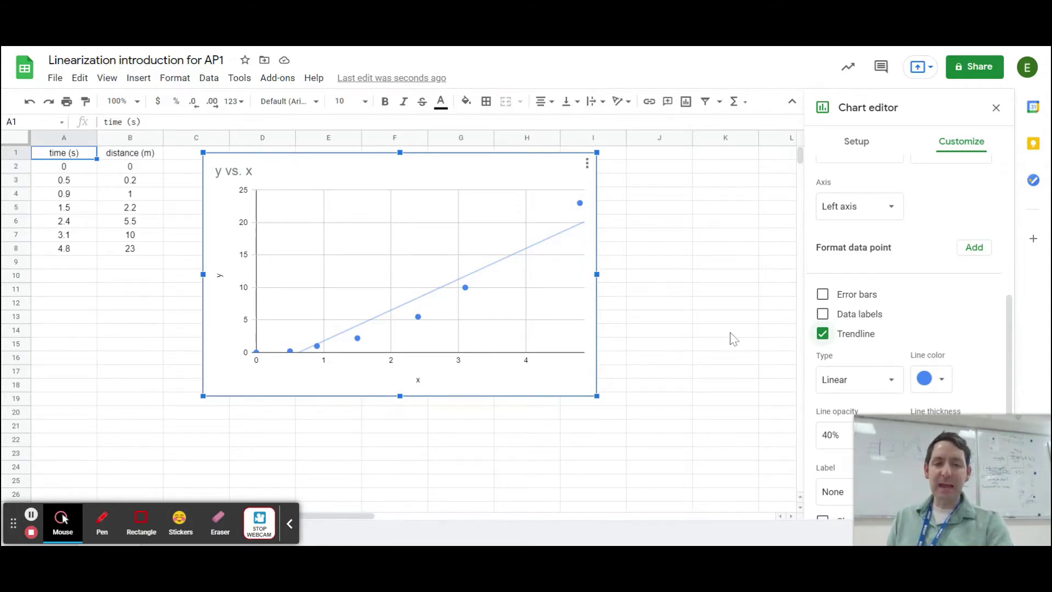
{"action": "left_click", "coordinate": [863, 379]}
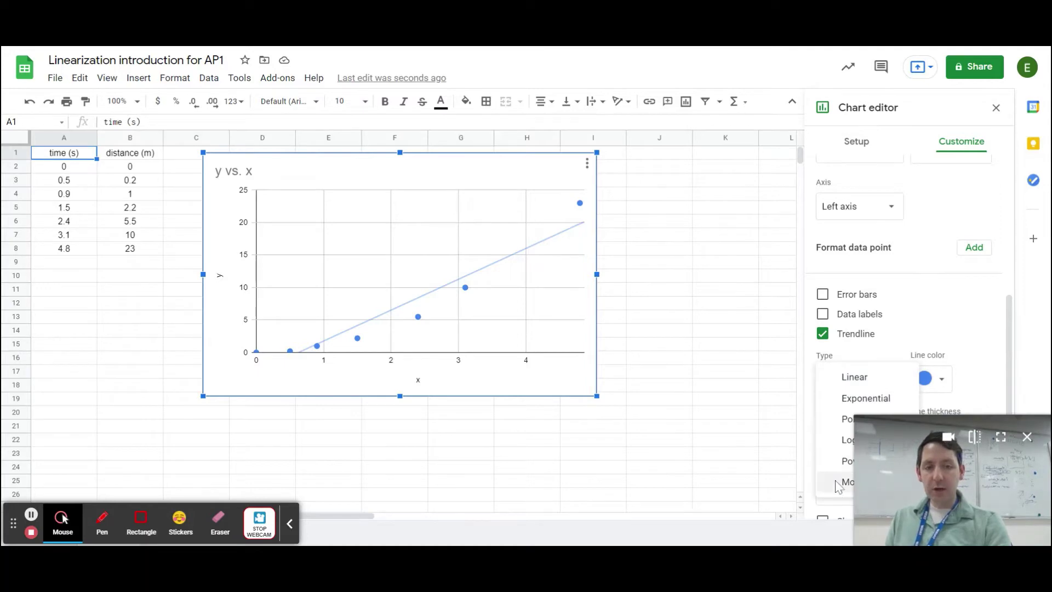
{"action": "scroll", "coordinate": [985, 274], "scroll_direction": "down", "scroll_amount": 3}
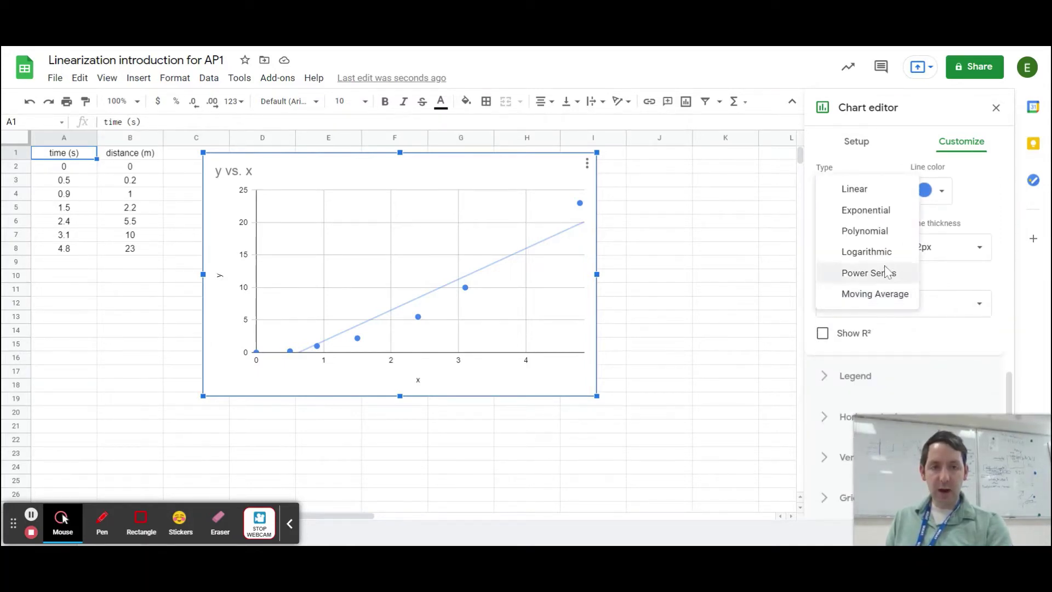
Step: Change the trendline type to Polynomial and display its R² of 0.999
{"action": "left_click", "coordinate": [864, 231]}
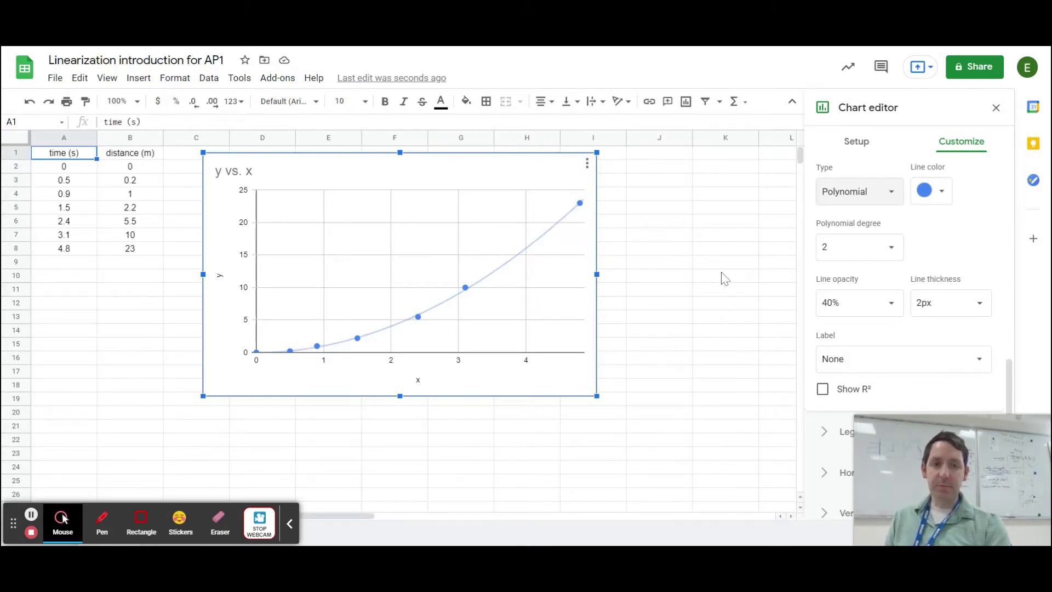
{"action": "left_click", "coordinate": [823, 389]}
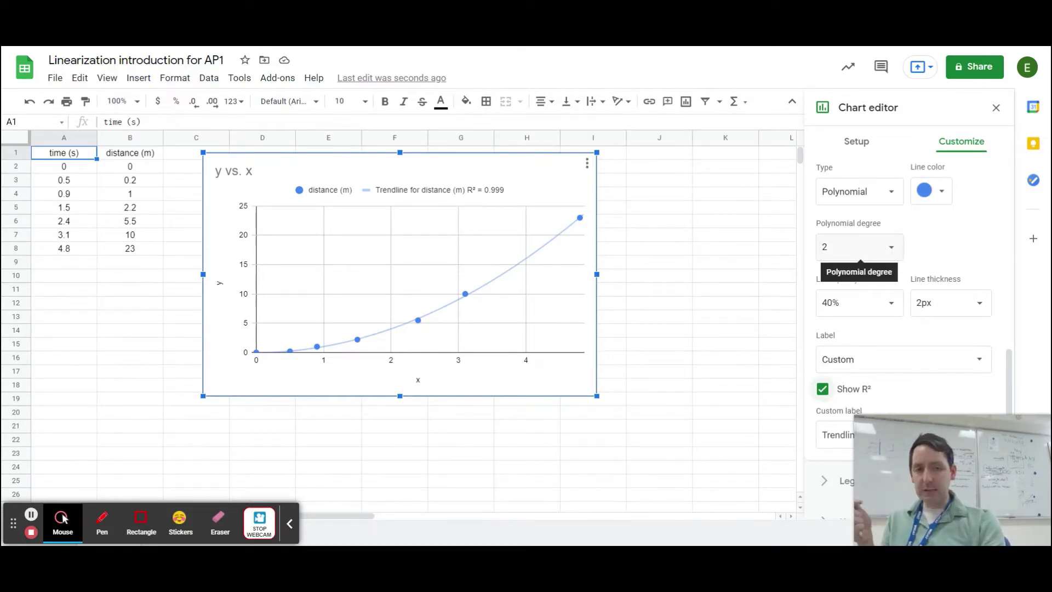
{"action": "left_click", "coordinate": [891, 249]}
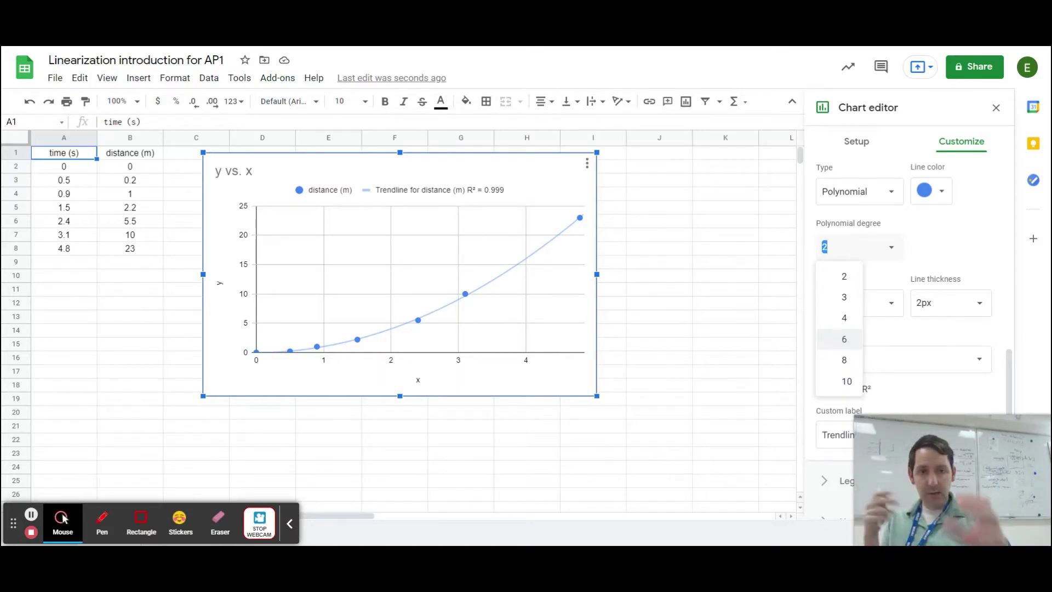
{"action": "left_click", "coordinate": [844, 339]}
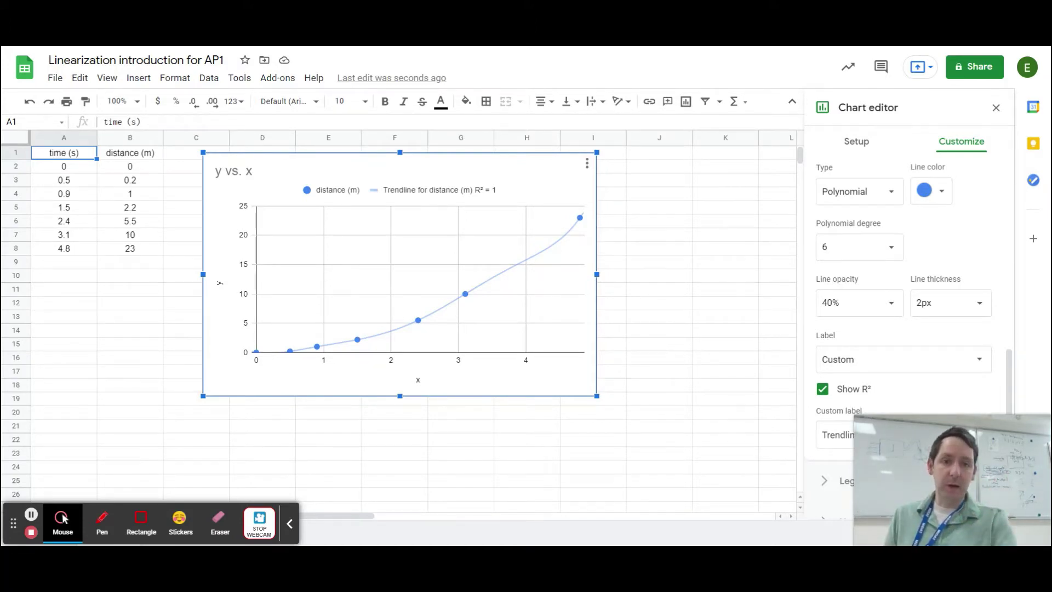
{"action": "left_click", "coordinate": [894, 256]}
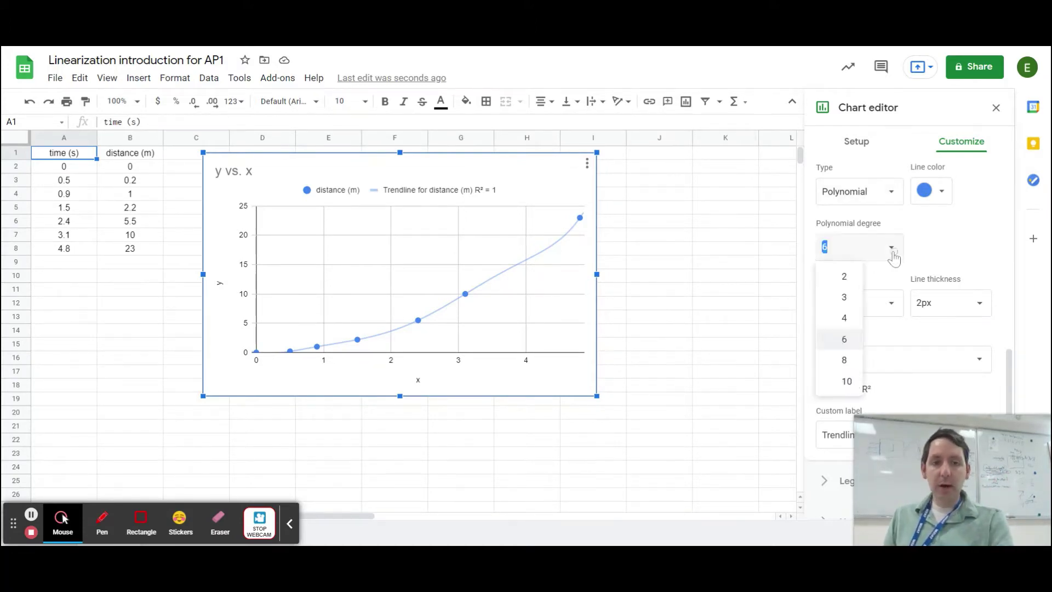
{"action": "left_click", "coordinate": [848, 276]}
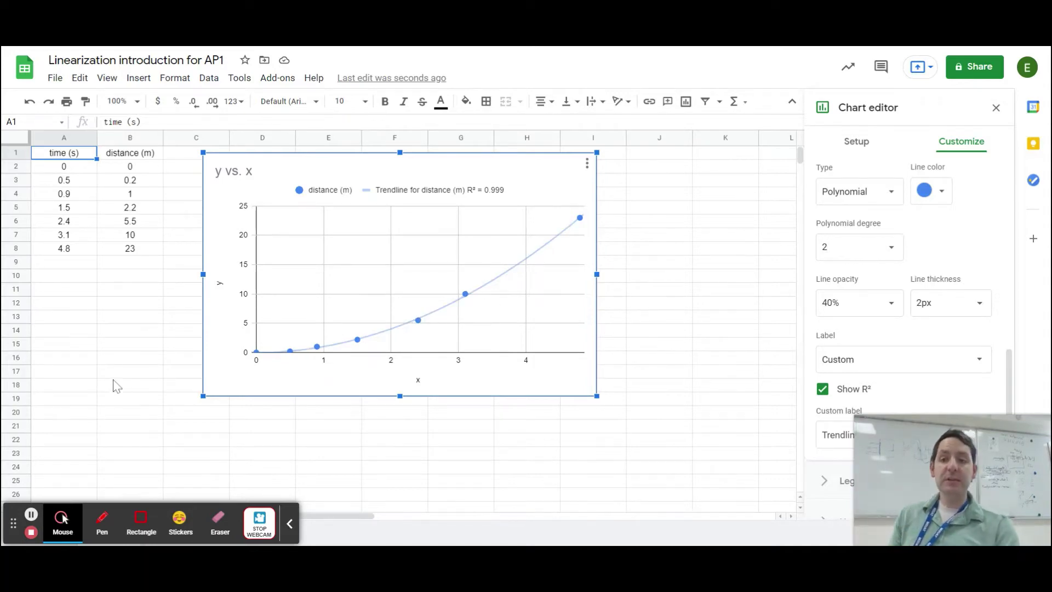
Step: Insert an empty column to the left of the distance (m) column
{"action": "left_click", "coordinate": [130, 141]}
{"action": "right_click", "coordinate": [130, 140]}
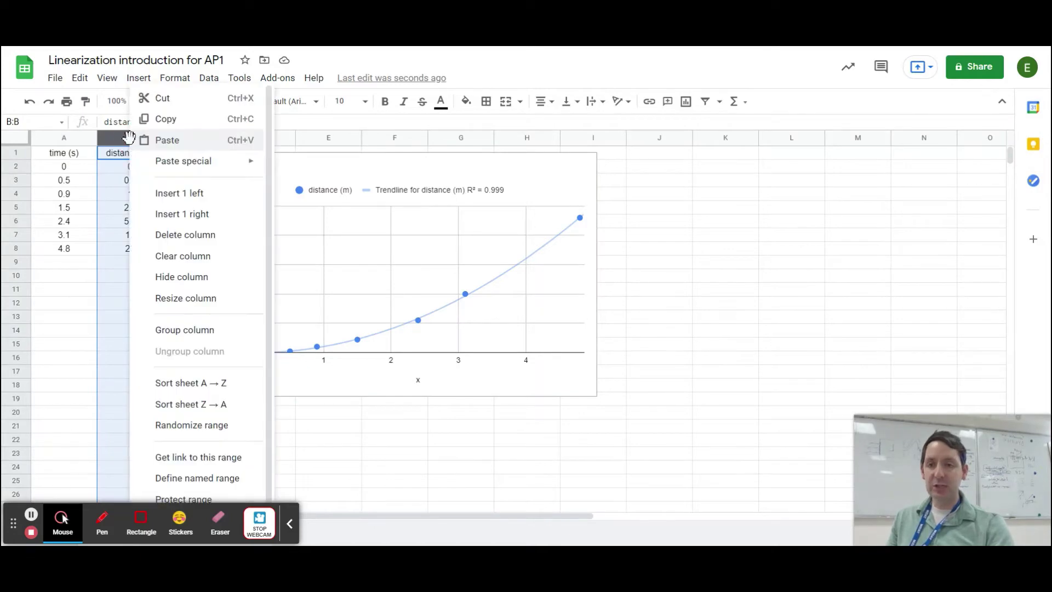
{"action": "left_click", "coordinate": [184, 194]}
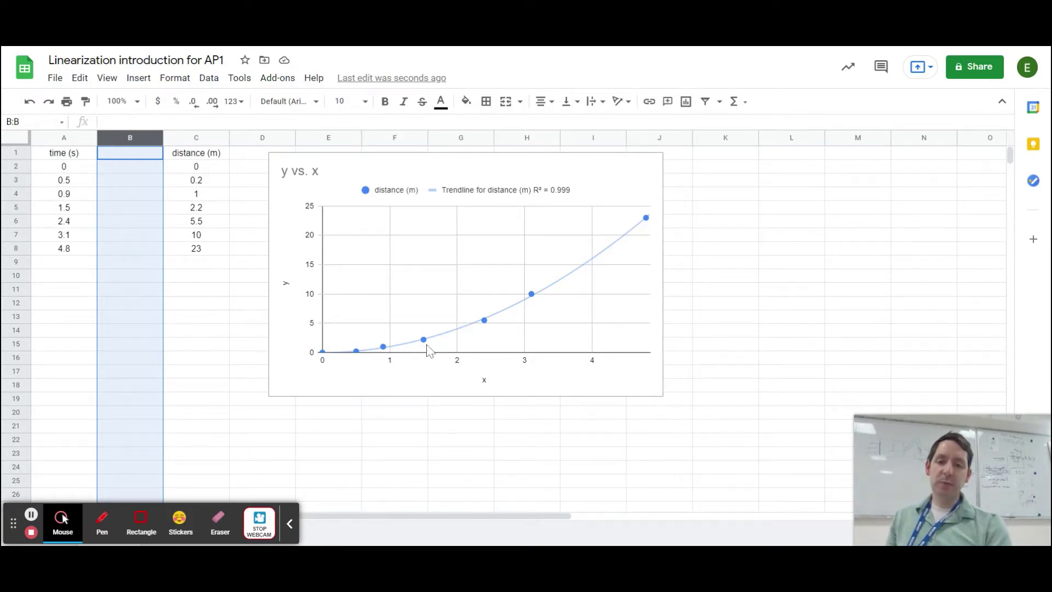
Step: Type the note y=x^2 in F20 and head the new column B 'time^2'
{"action": "left_click", "coordinate": [404, 419]}
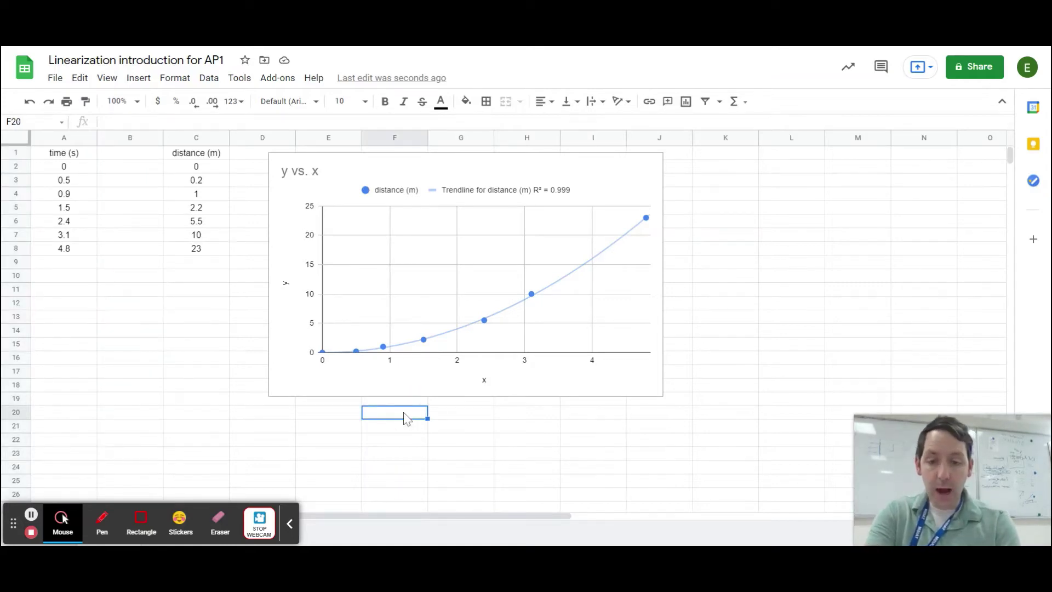
{"action": "type", "text": "y="}
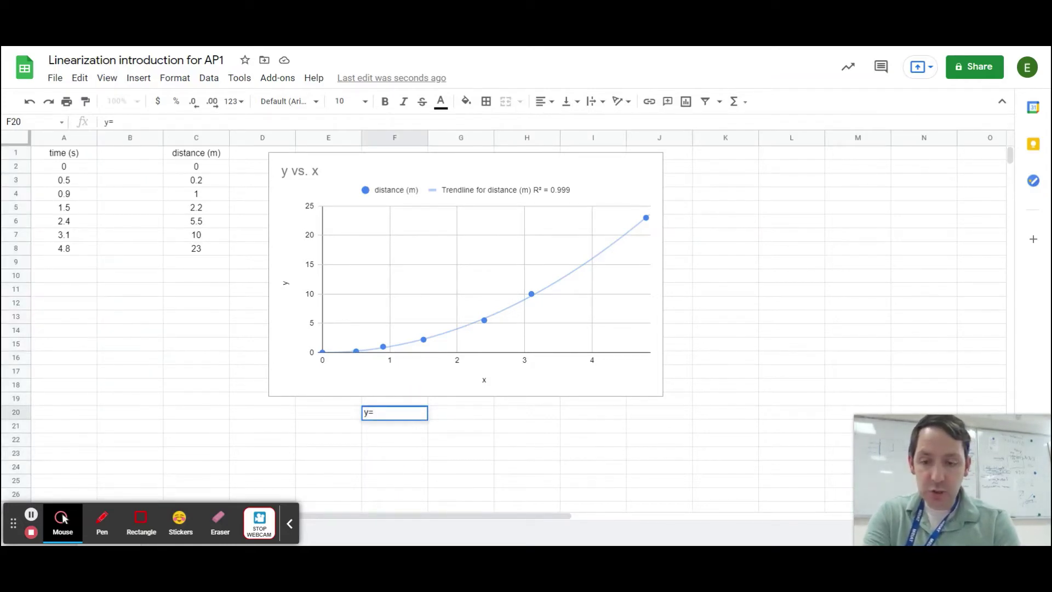
{"action": "type", "text": "x^2"}
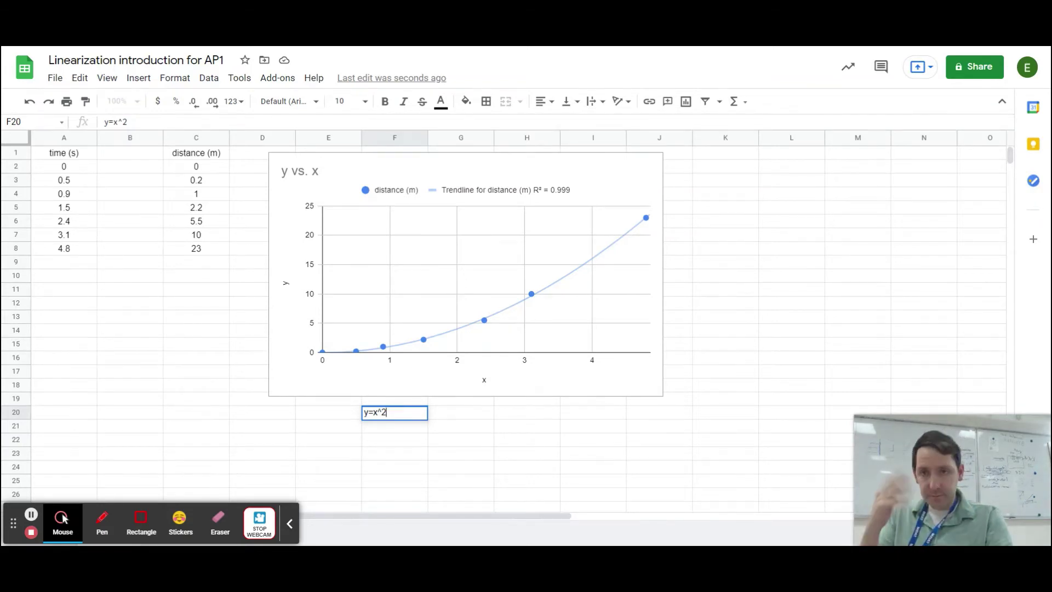
{"action": "left_click", "coordinate": [137, 161]}
{"action": "type", "text": "time^2"}
{"action": "key", "text": "Return"}
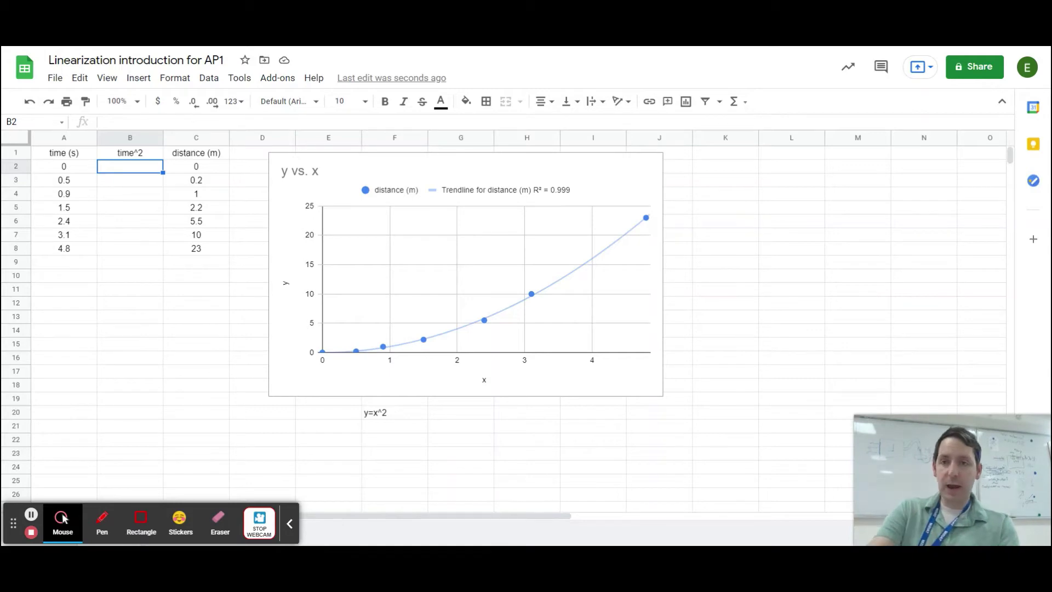
Step: Fill column B with =A2^2 squared times (0 to 23.04) and select B1:C8
{"action": "type", "text": "=A2"}
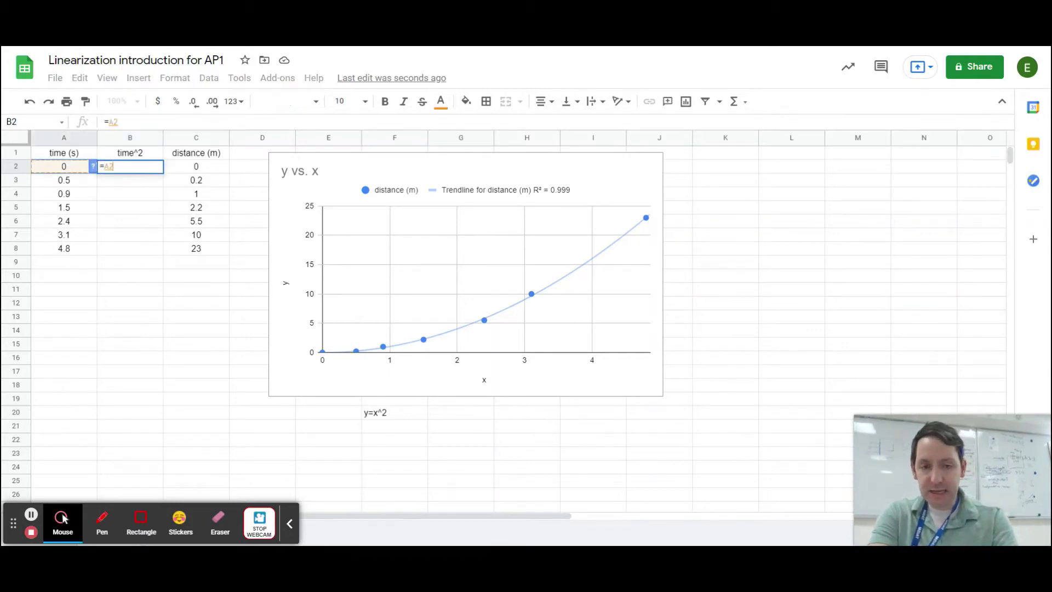
{"action": "type", "text": "^2"}
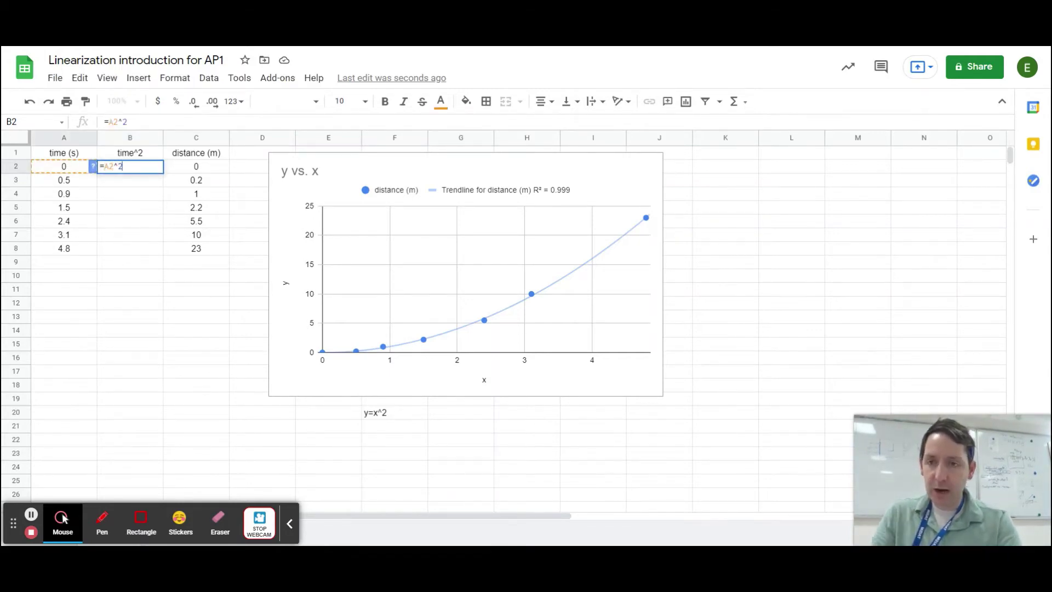
{"action": "key", "text": "Return"}
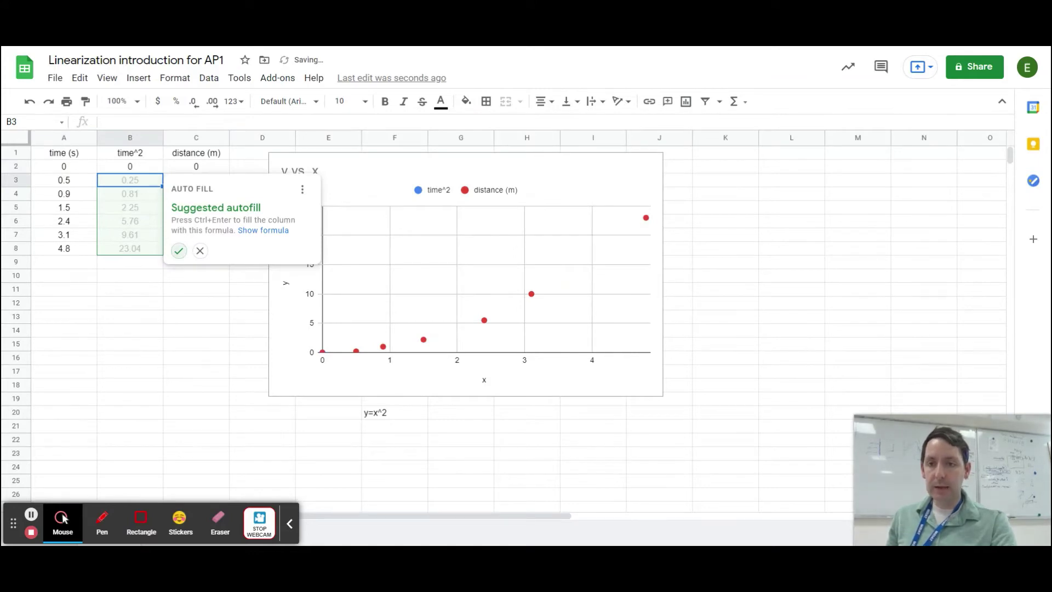
{"action": "left_click", "coordinate": [179, 250]}
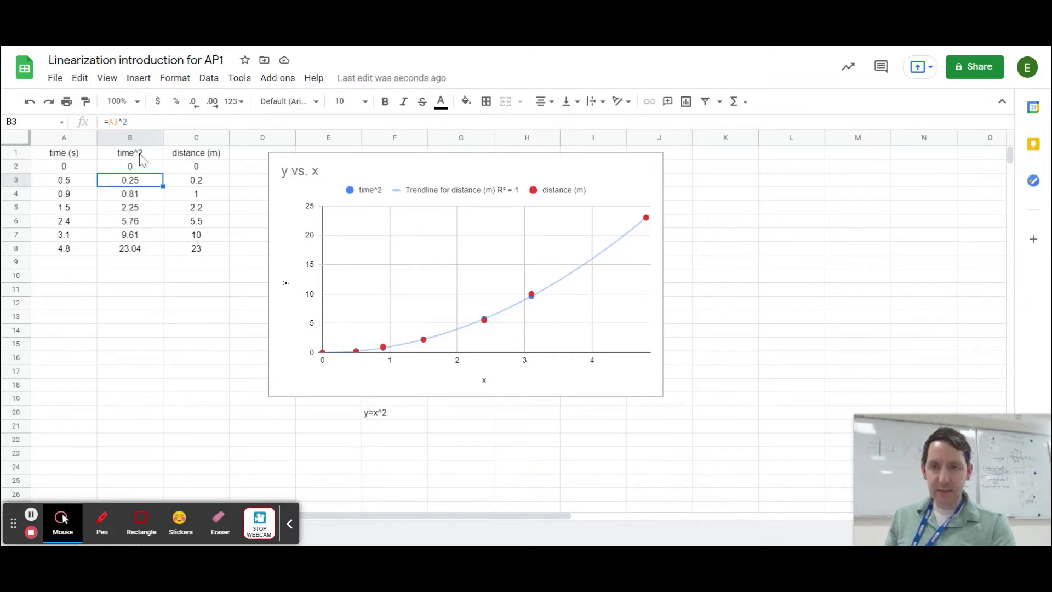
{"action": "left_click_drag", "start_coordinate": [141, 159], "coordinate": [199, 252]}
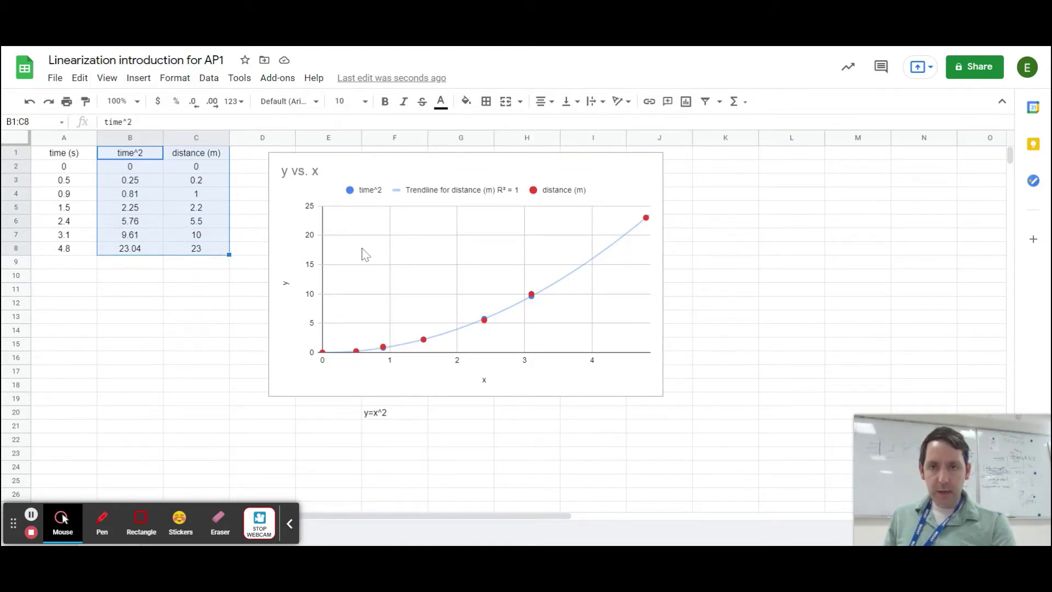
Step: Replace the old y vs. x chart with a B1:C8 scatter chart moved clear of the y=x^2 note
{"action": "left_click", "coordinate": [392, 176]}
{"action": "key", "text": "Delete"}
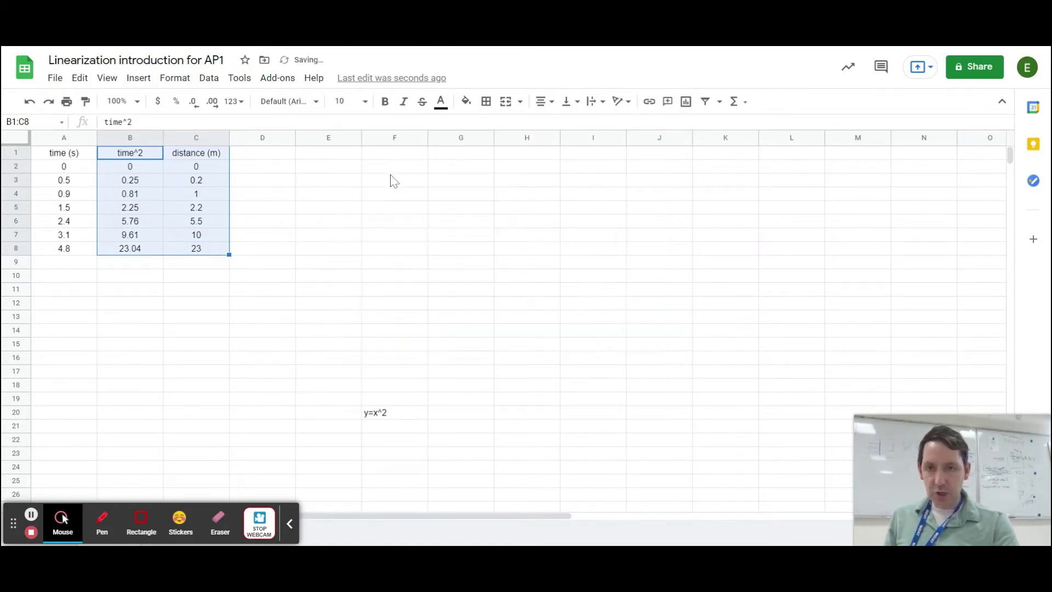
{"action": "left_click", "coordinate": [139, 79]}
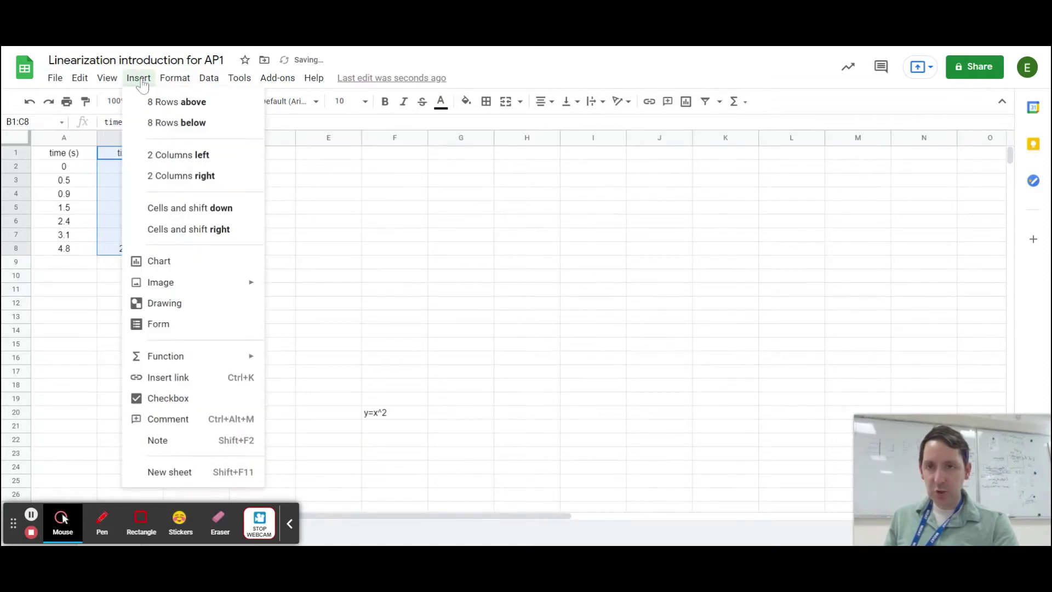
{"action": "left_click", "coordinate": [188, 261]}
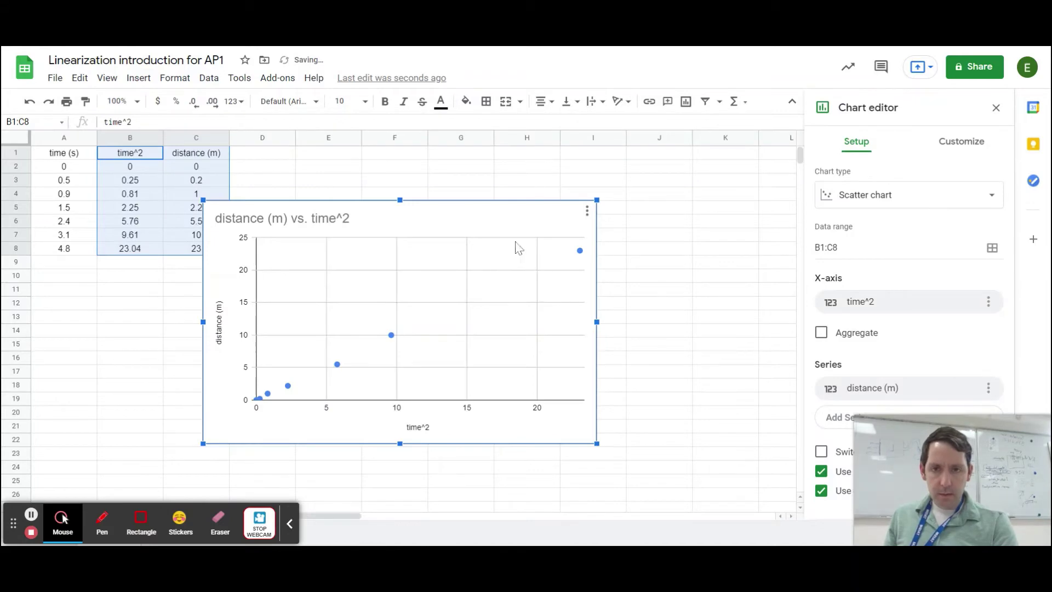
{"action": "left_click", "coordinate": [462, 210]}
{"action": "left_click_drag", "start_coordinate": [462, 210], "coordinate": [544, 155]}
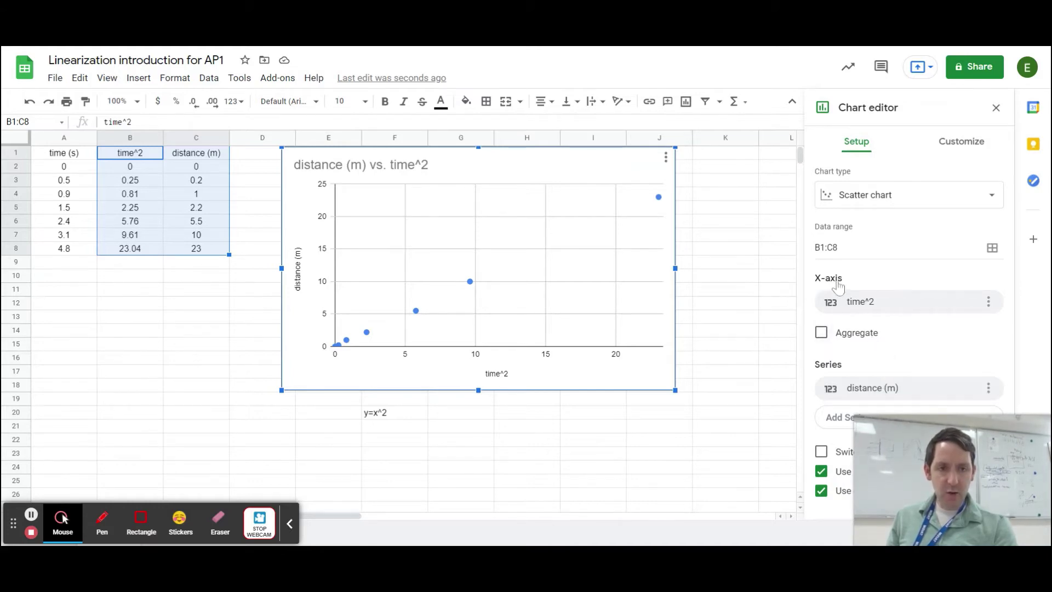
Step: Add a linear trendline to the distance vs. time^2 chart and close the editor
{"action": "left_click", "coordinate": [468, 281]}
{"action": "right_click", "coordinate": [469, 281]}
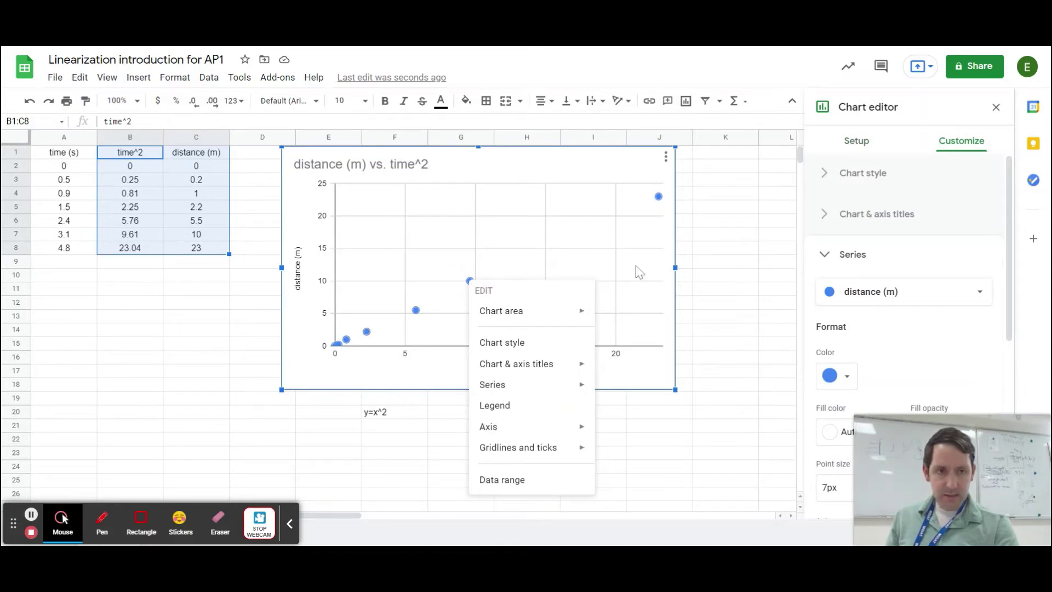
{"action": "scroll", "coordinate": [913, 268], "scroll_direction": "down", "scroll_amount": 3}
{"action": "scroll", "coordinate": [912, 269], "scroll_direction": "down", "scroll_amount": 4}
{"action": "left_click", "coordinate": [850, 335]}
{"action": "scroll", "coordinate": [857, 339], "scroll_direction": "down", "scroll_amount": 3}
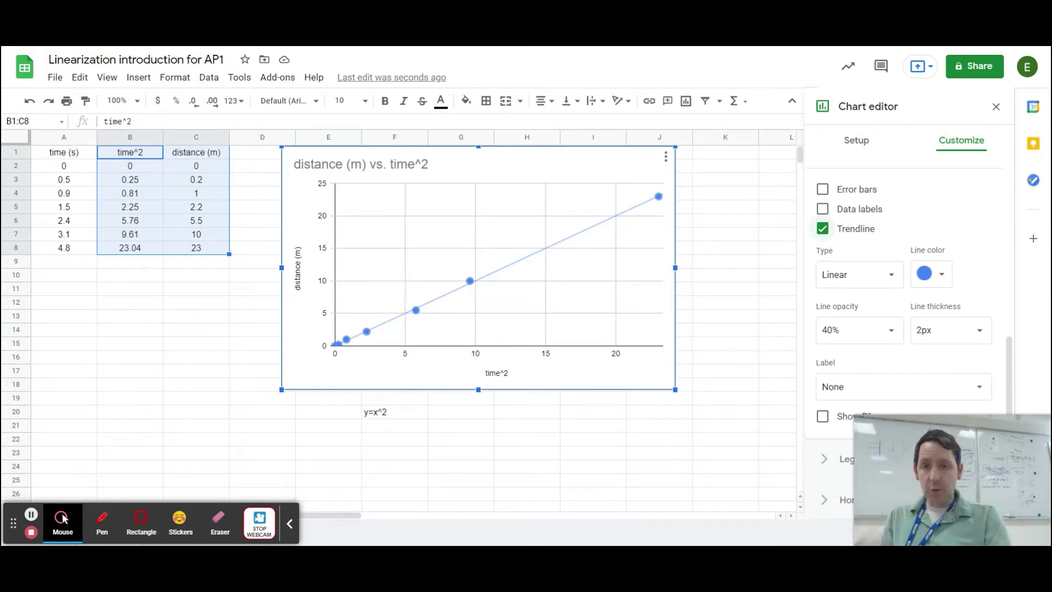
{"action": "left_click", "coordinate": [142, 156]}
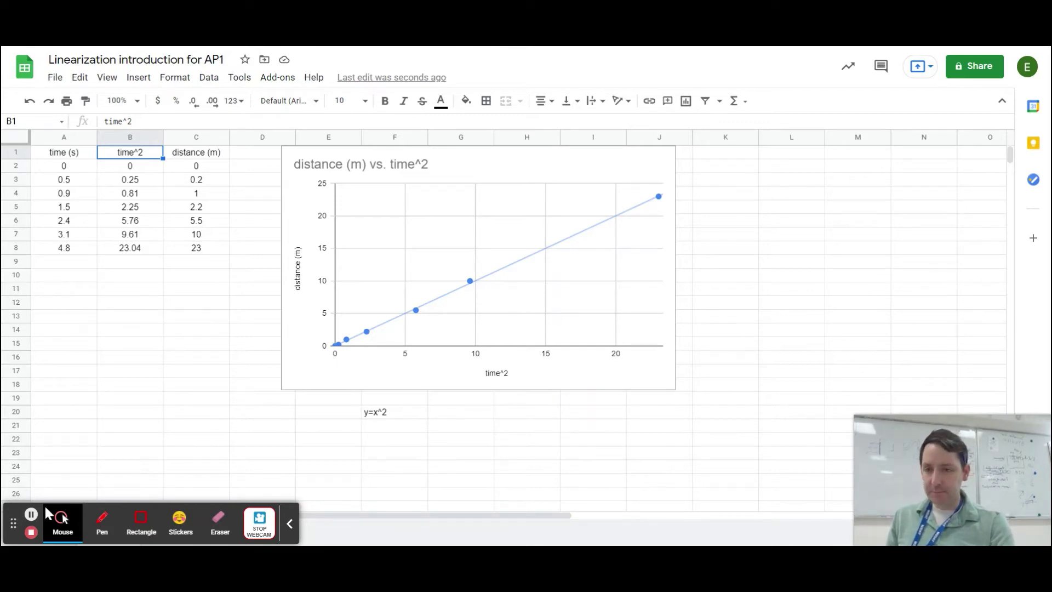
Step: Switch to Sheet2 and select the Force (N) column B
{"action": "left_click_drag", "start_coordinate": [30, 538], "coordinate": [28, 490]}
{"action": "left_click", "coordinate": [167, 533]}
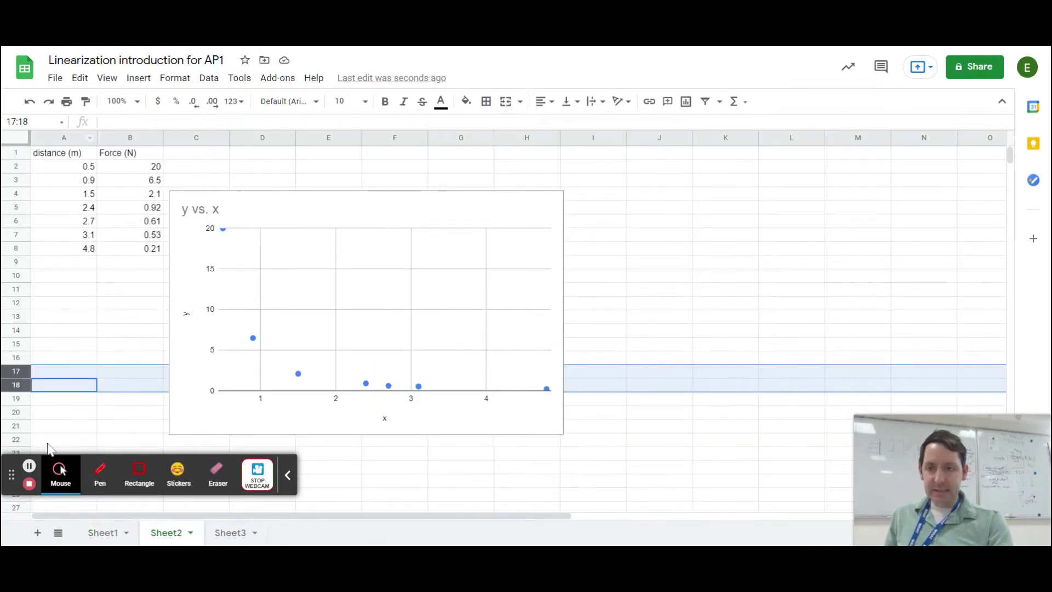
{"action": "left_click_drag", "start_coordinate": [23, 483], "coordinate": [23, 512]}
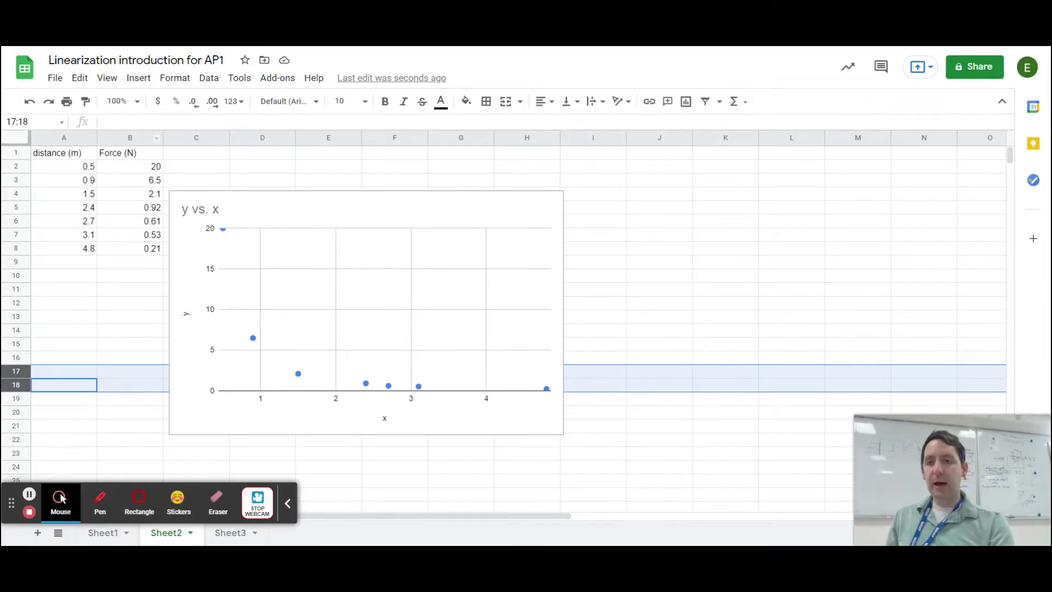
{"action": "left_click", "coordinate": [133, 141]}
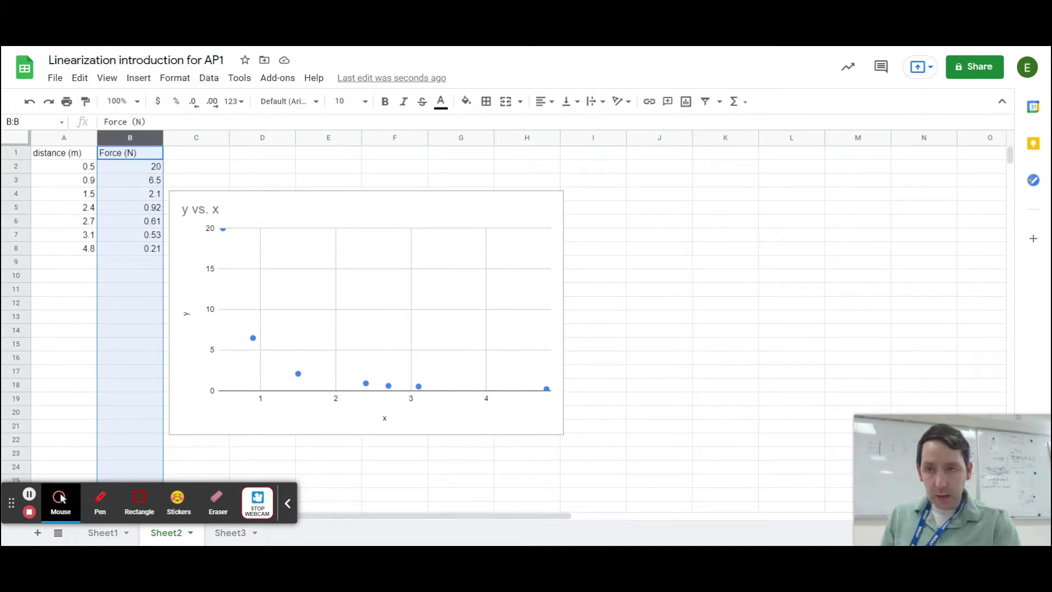
Step: Insert a new column B headed distance^2 to the left of Force (N)
{"action": "right_click", "coordinate": [131, 139]}
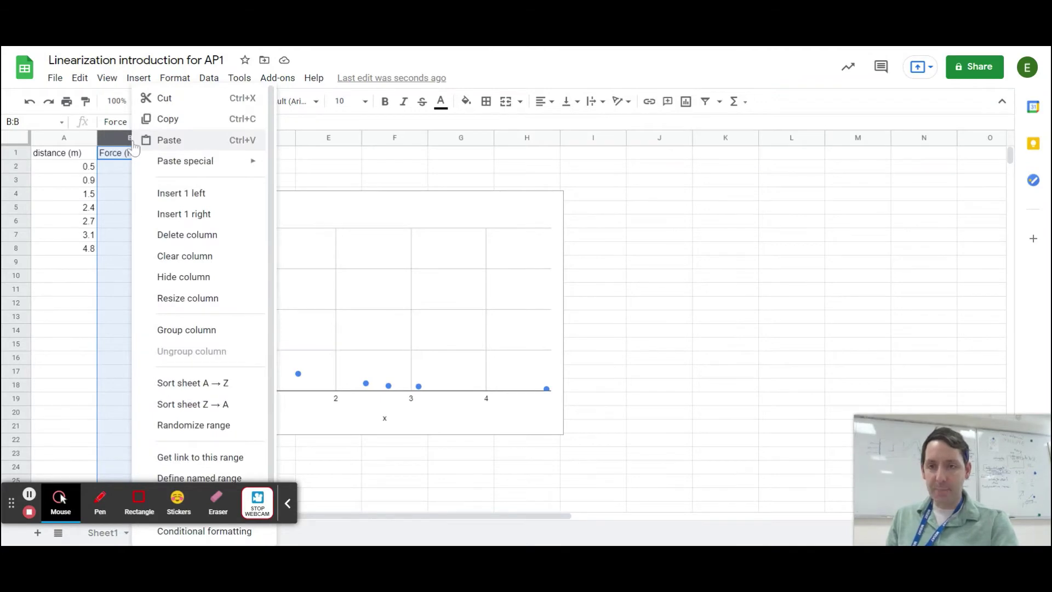
{"action": "left_click", "coordinate": [170, 195]}
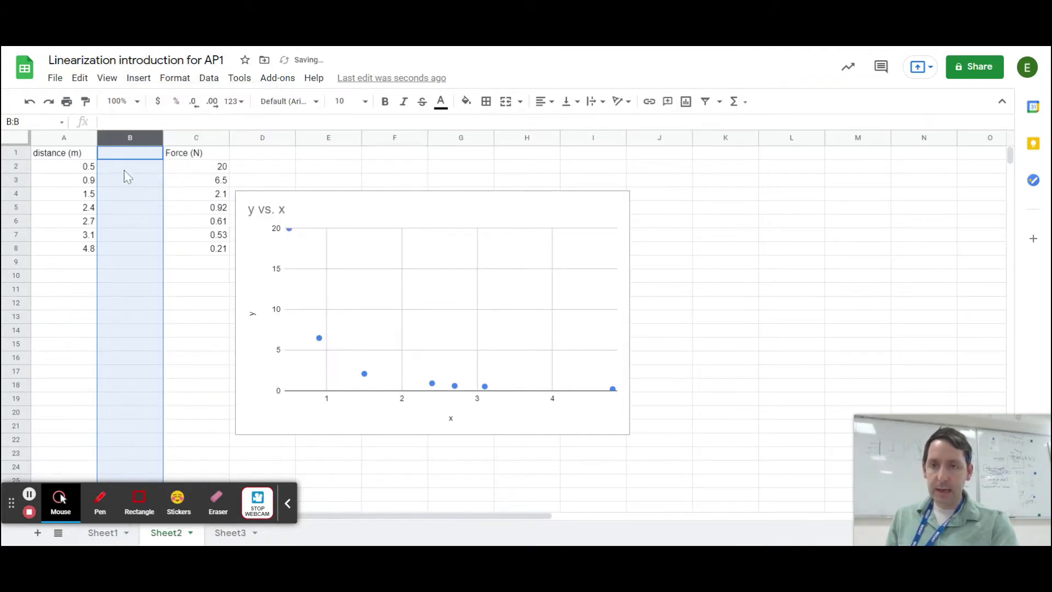
{"action": "left_click", "coordinate": [139, 156]}
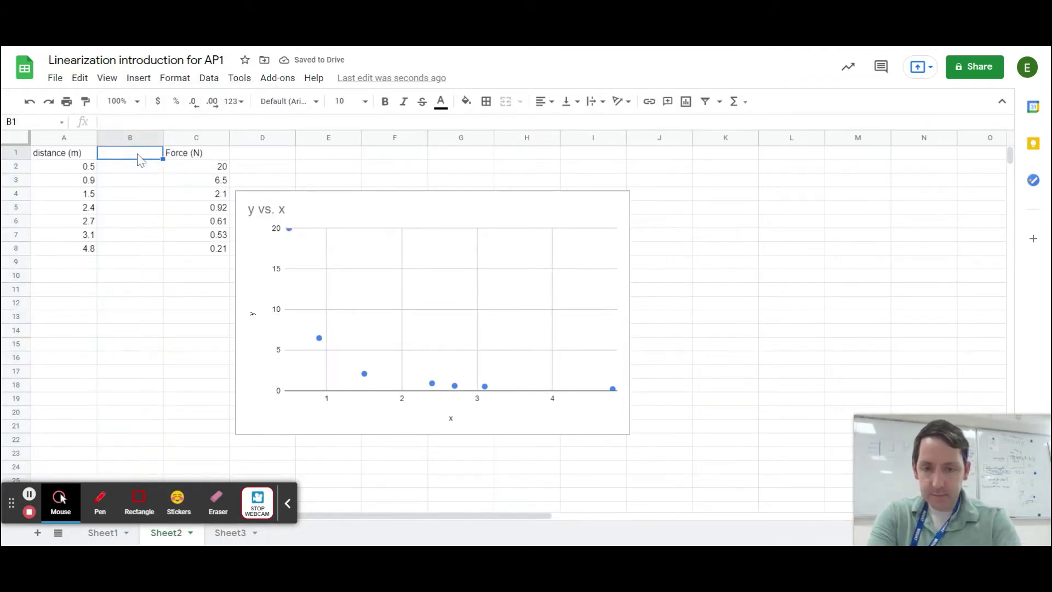
{"action": "type", "text": "distance"}
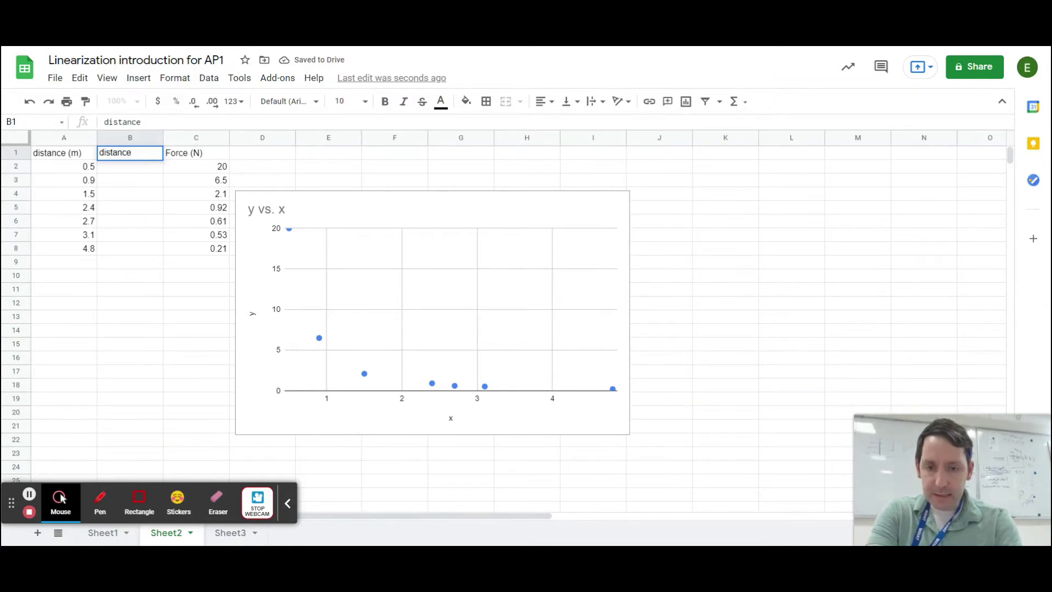
{"action": "type", "text": "^2"}
{"action": "key", "text": "Return"}
Step: Fill column B with squared distances (=A2^2) and delete the old y vs. x chart
{"action": "type", "text": "=A2"}
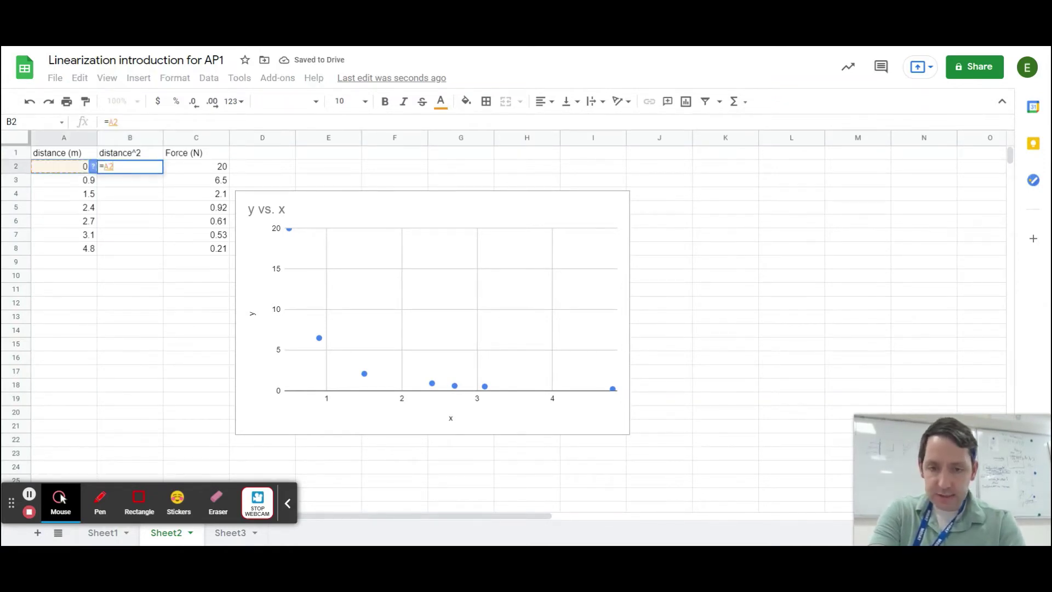
{"action": "type", "text": "^2"}
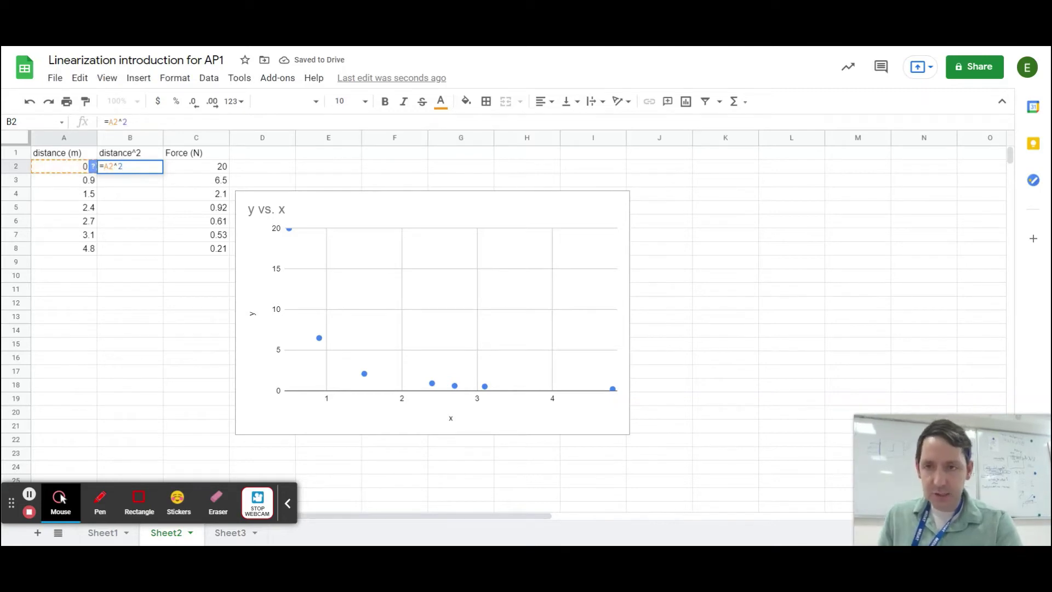
{"action": "key", "text": "Return"}
{"action": "left_click", "coordinate": [180, 252]}
{"action": "left_click", "coordinate": [345, 220]}
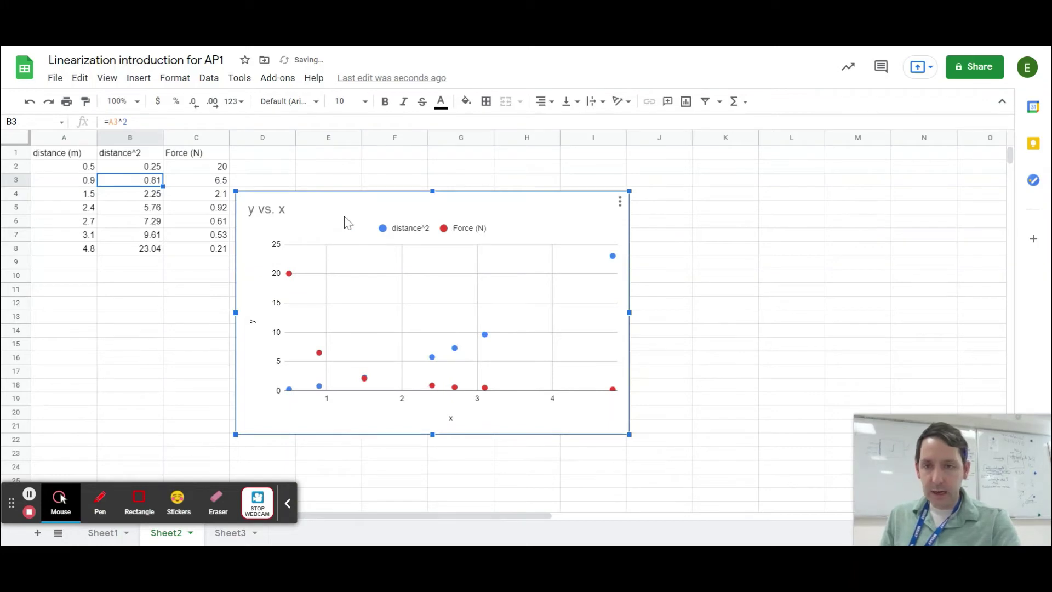
{"action": "key", "text": "Delete"}
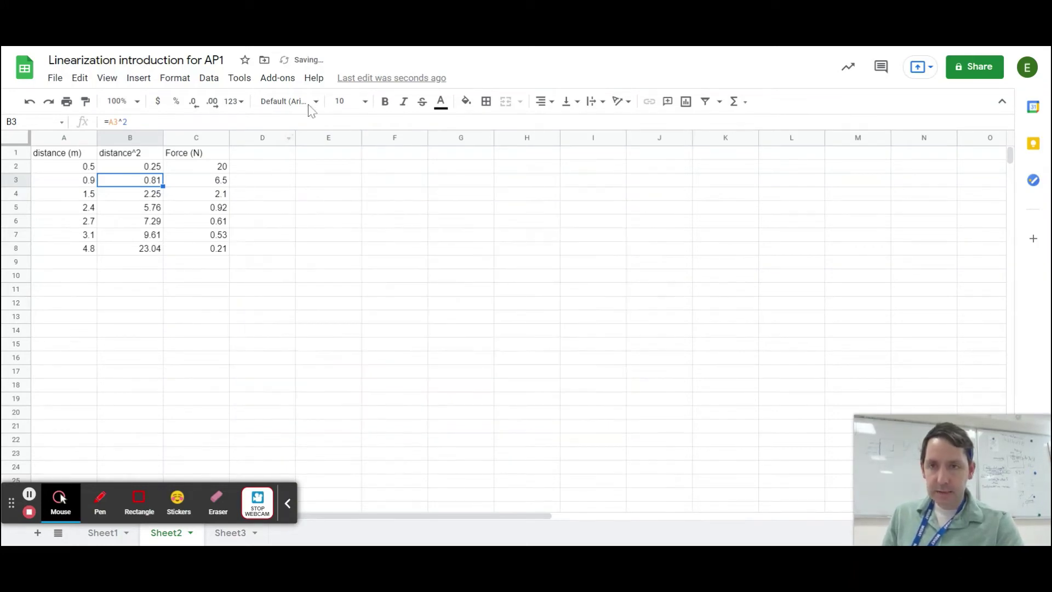
Step: Insert a Force vs. distance^2 scatter chart from B1:C8 and move it up-right beside the data
{"action": "left_click", "coordinate": [138, 157]}
{"action": "left_click_drag", "start_coordinate": [138, 161], "coordinate": [197, 244]}
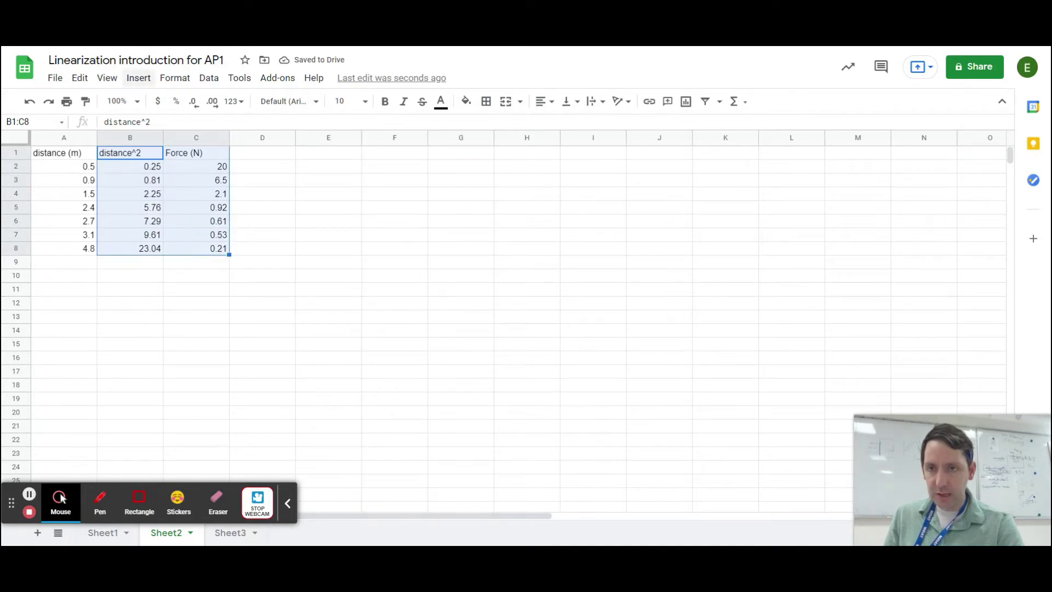
{"action": "left_click", "coordinate": [138, 77]}
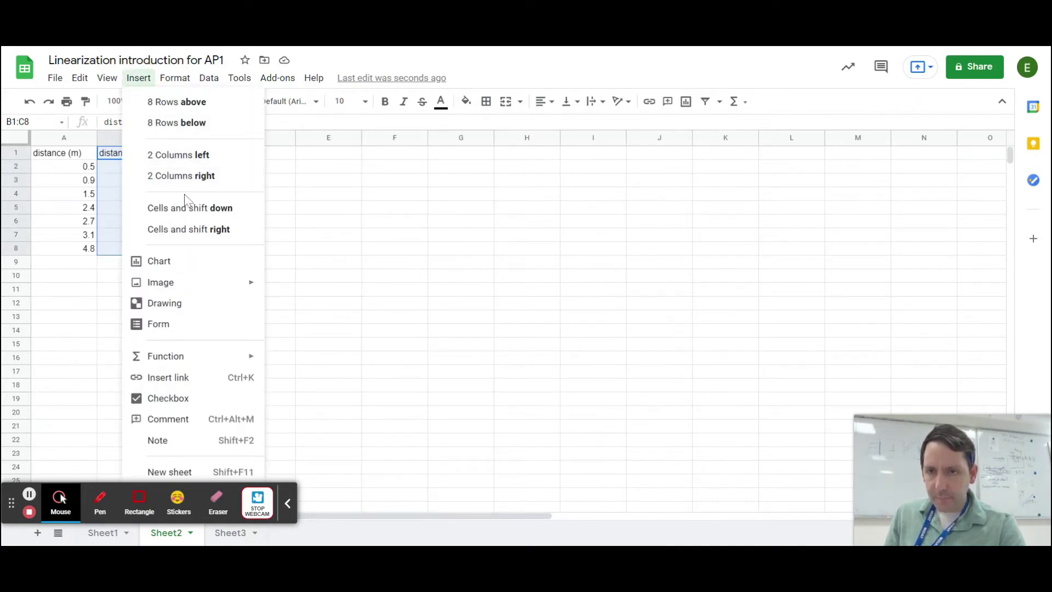
{"action": "left_click", "coordinate": [168, 260]}
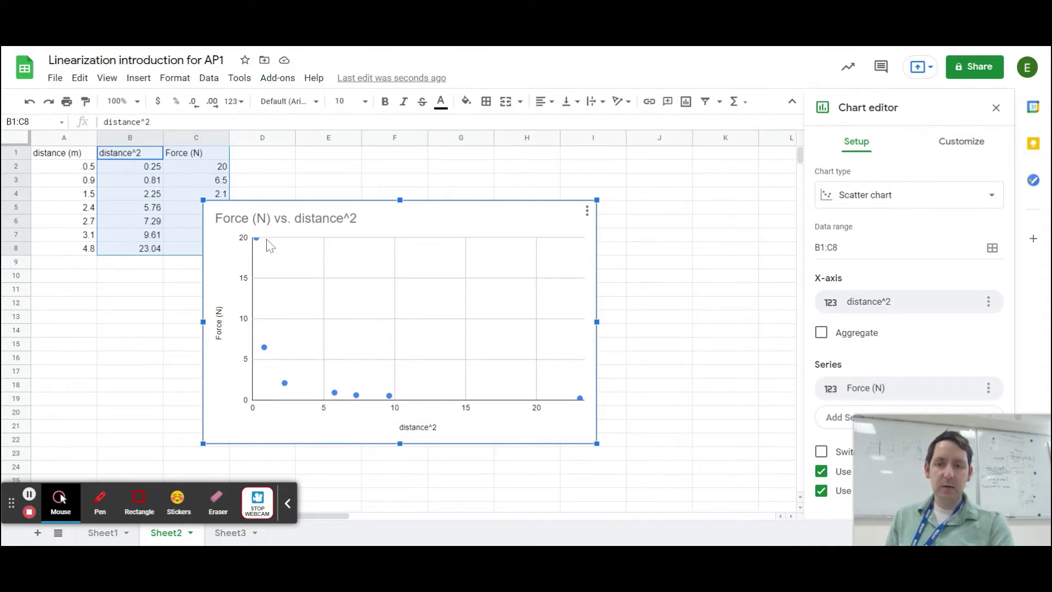
{"action": "left_click_drag", "start_coordinate": [470, 218], "coordinate": [543, 167]}
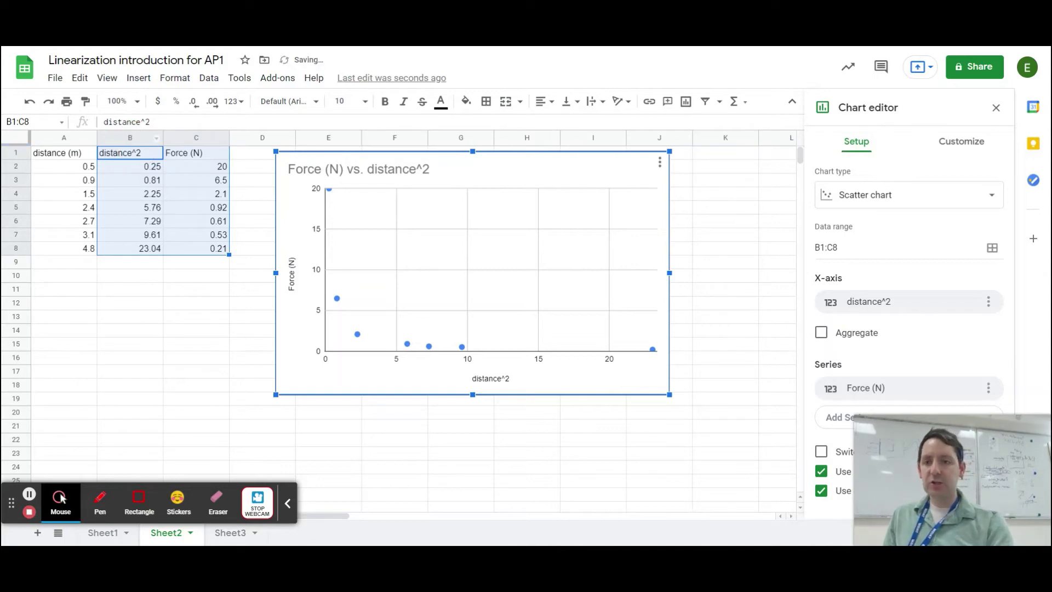
Step: Clear the distance^2 column and delete the Force vs. distance^2 chart
{"action": "left_click", "coordinate": [134, 137]}
{"action": "key", "text": "Delete"}
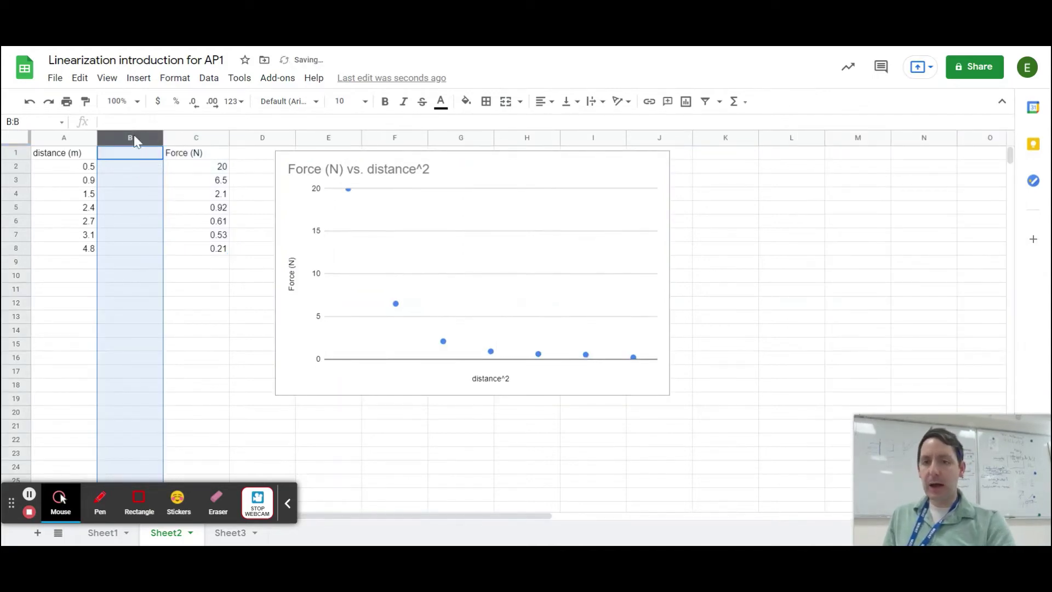
{"action": "left_click", "coordinate": [385, 215]}
{"action": "key", "text": "Delete"}
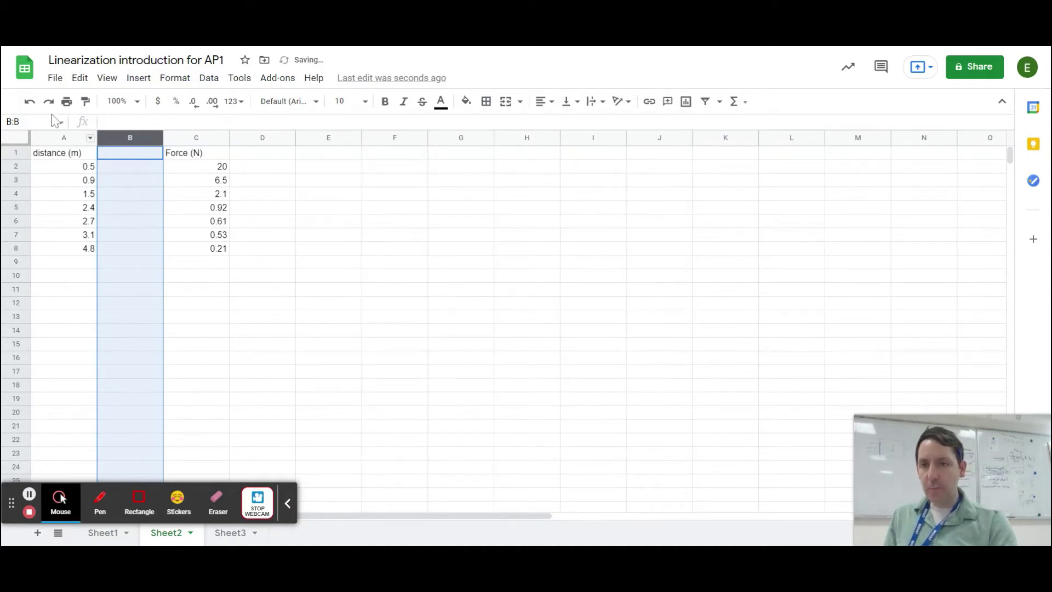
Step: Chart Force (N) against distance (m) from columns A and C, placed right of the data
{"action": "left_click", "coordinate": [56, 138]}
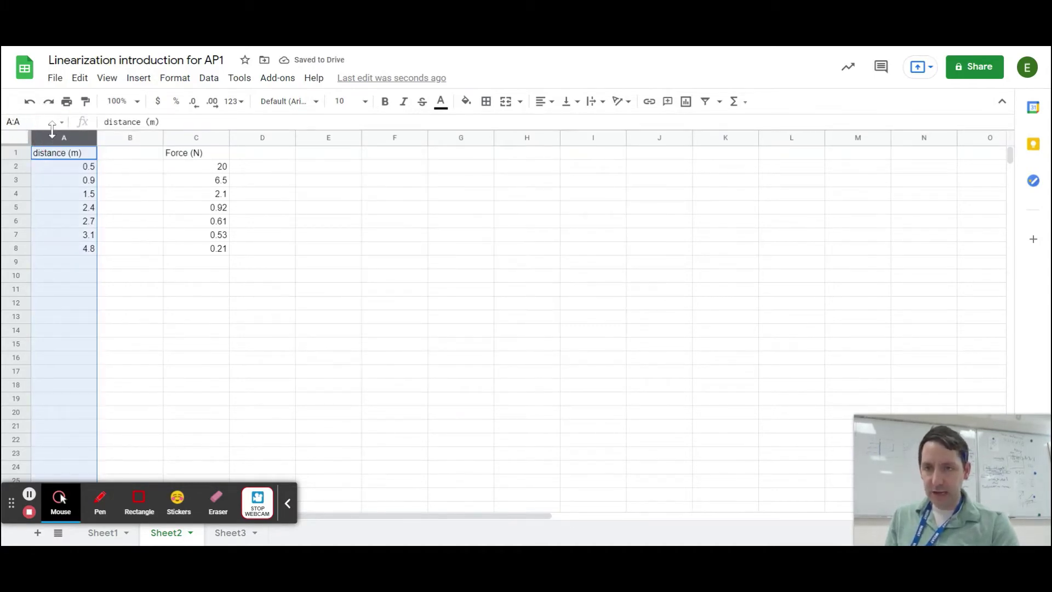
{"action": "left_click", "coordinate": [194, 140], "text": "ctrl"}
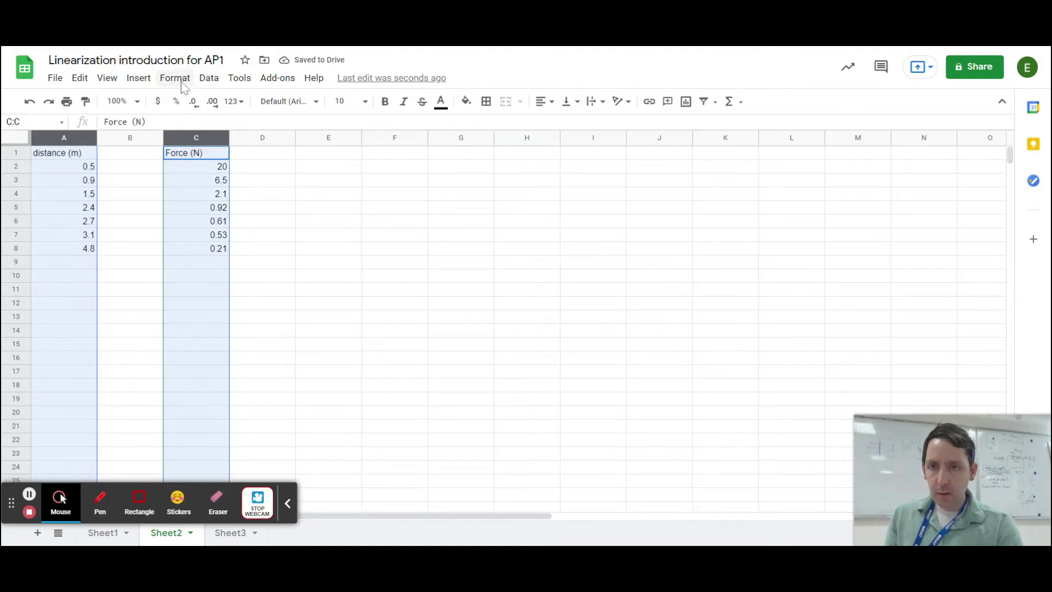
{"action": "left_click", "coordinate": [139, 78]}
{"action": "left_click", "coordinate": [164, 159]}
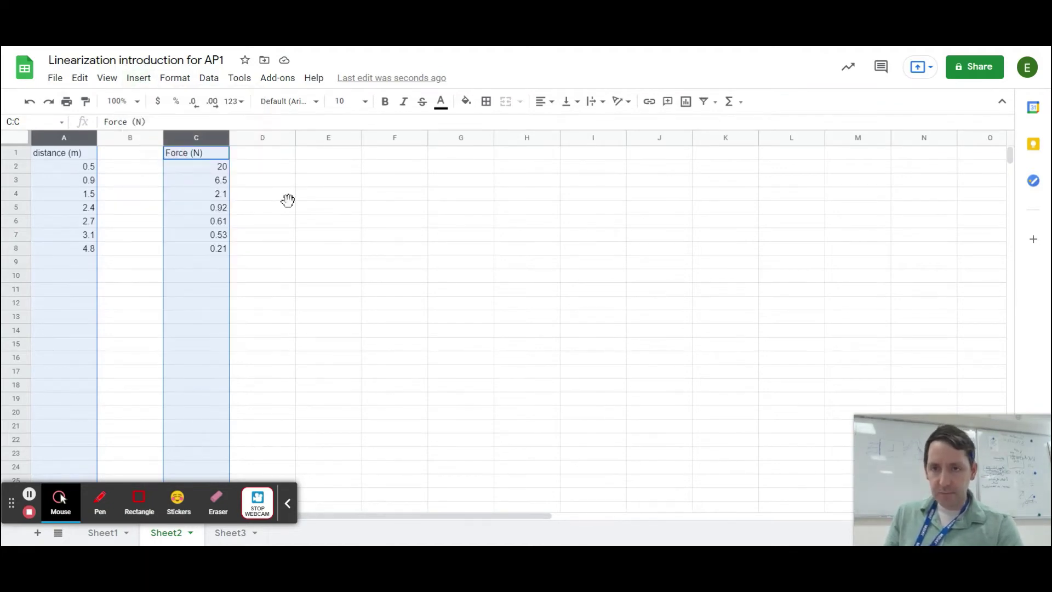
{"action": "left_click_drag", "start_coordinate": [454, 229], "coordinate": [552, 194]}
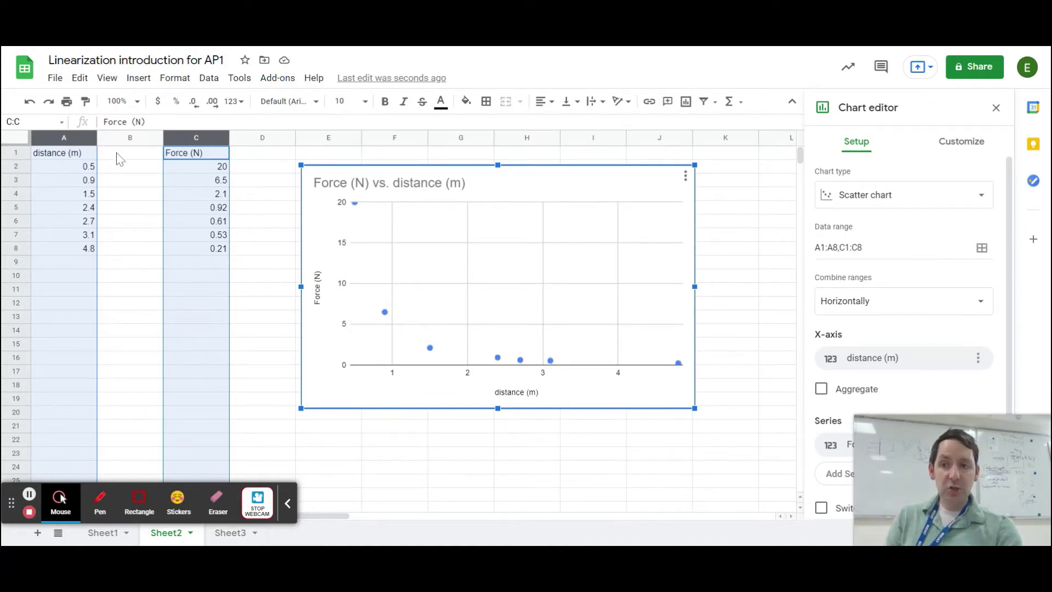
Step: Head column B '1/dist', fill it with =1/A2 reciprocals, and delete the old distance chart
{"action": "left_click", "coordinate": [119, 158]}
{"action": "type", "text": "1/d"}
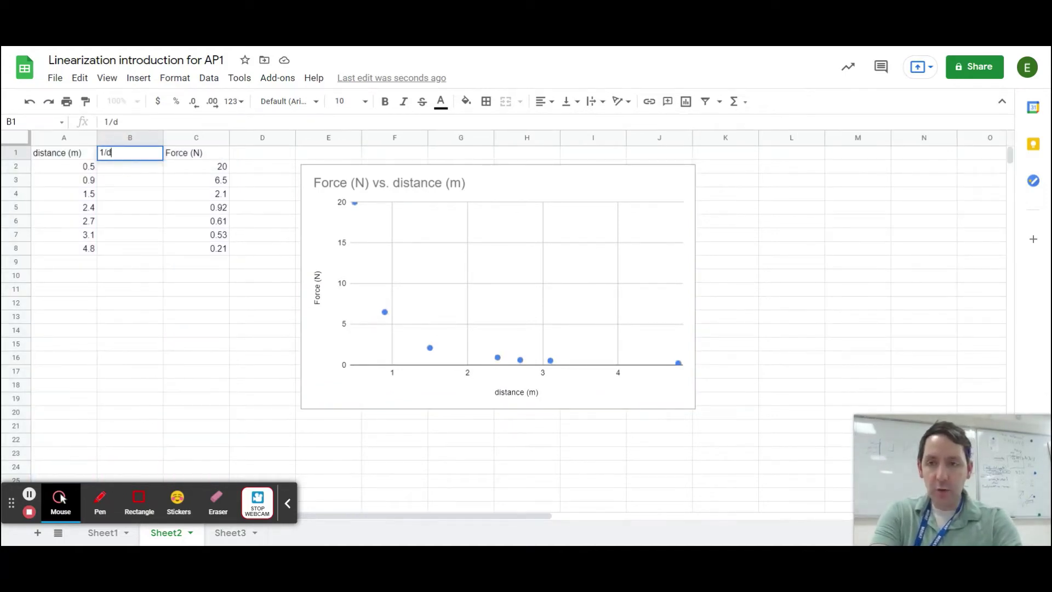
{"action": "type", "text": "ist"}
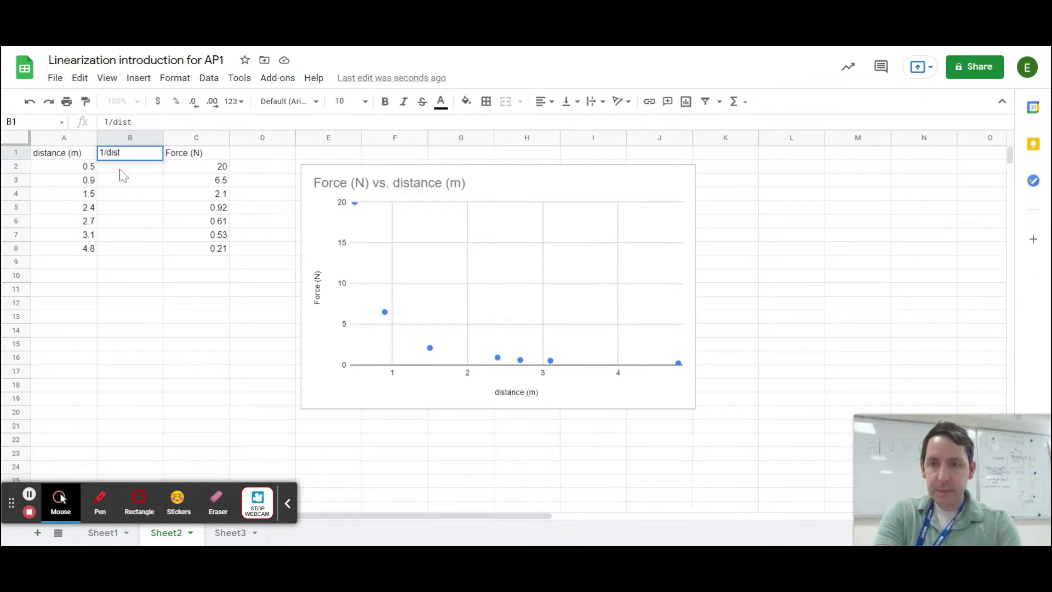
{"action": "left_click", "coordinate": [120, 169]}
{"action": "type", "text": "=1/"}
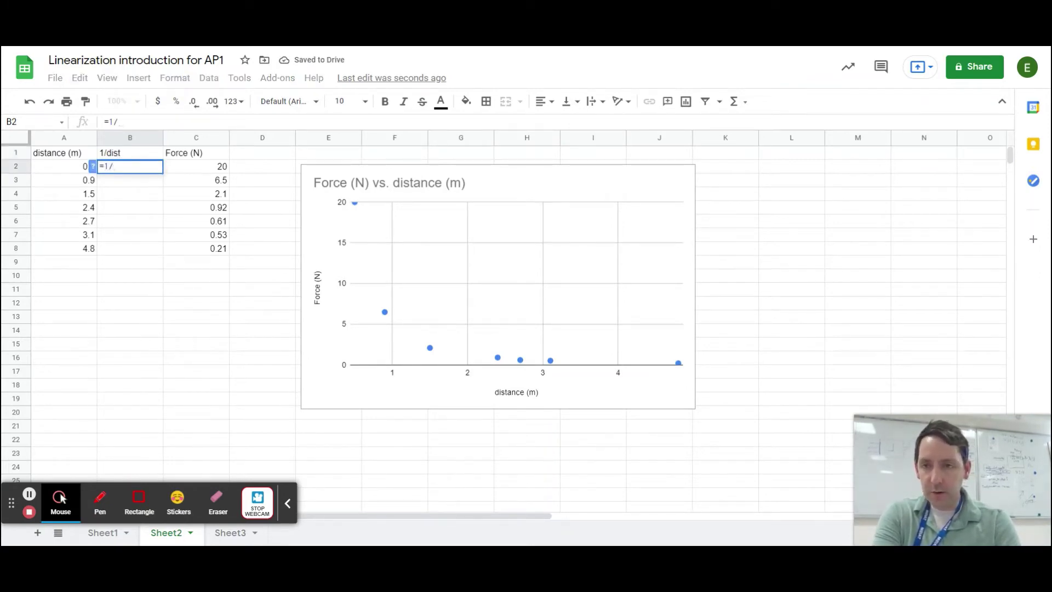
{"action": "left_click", "coordinate": [78, 172]}
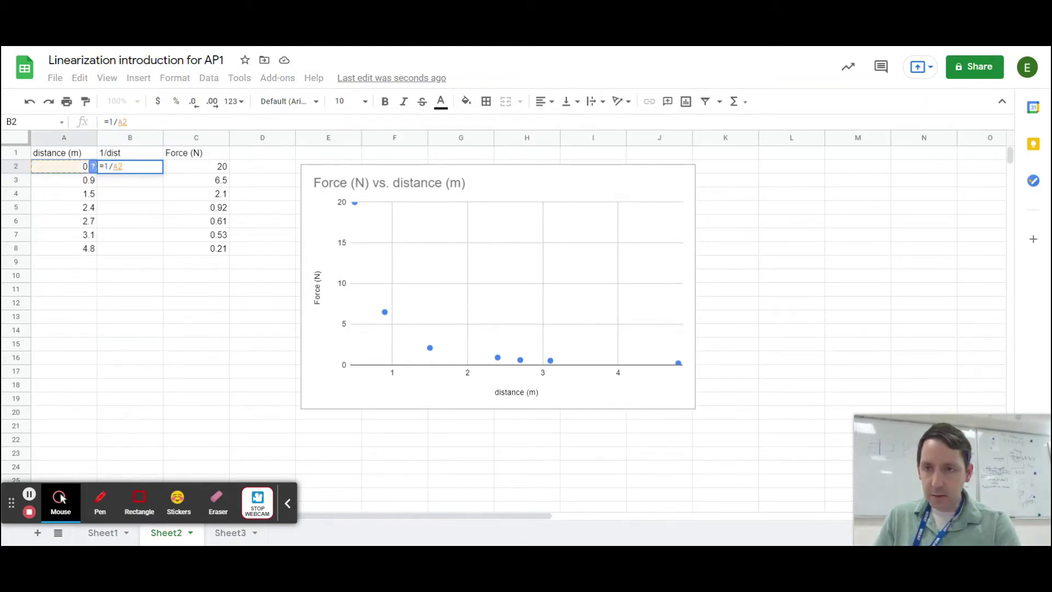
{"action": "key", "text": "Return"}
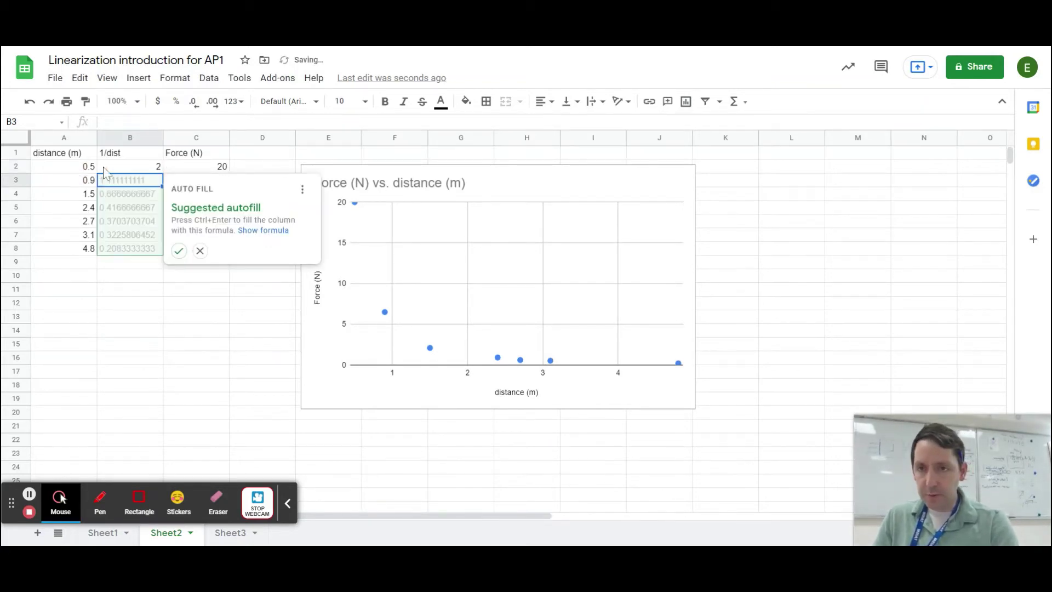
{"action": "left_click", "coordinate": [178, 251]}
{"action": "left_click", "coordinate": [520, 200]}
{"action": "key", "text": "Delete"}
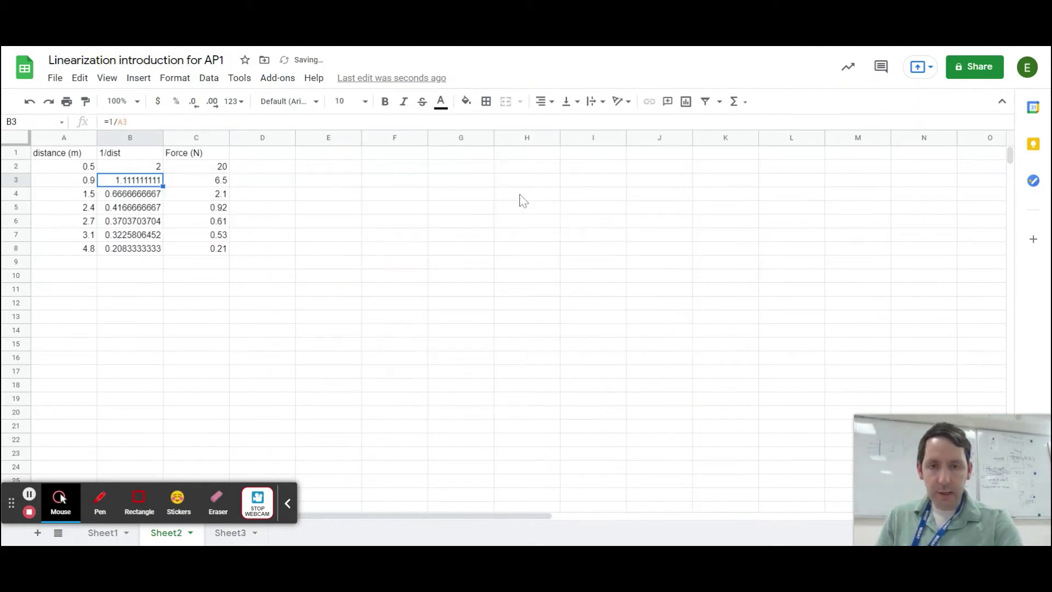
Step: Insert a chart from the 1/dist and Force data in B1:C8 and move it beside the data
{"action": "left_click", "coordinate": [131, 156]}
{"action": "left_click_drag", "start_coordinate": [132, 156], "coordinate": [207, 250]}
{"action": "left_click", "coordinate": [138, 77]}
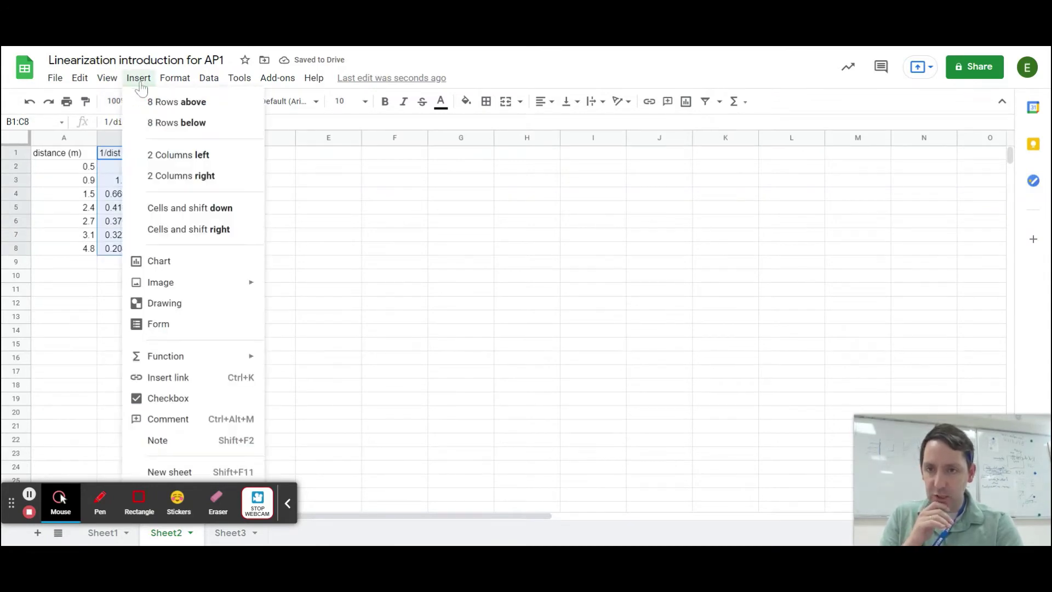
{"action": "left_click", "coordinate": [172, 264]}
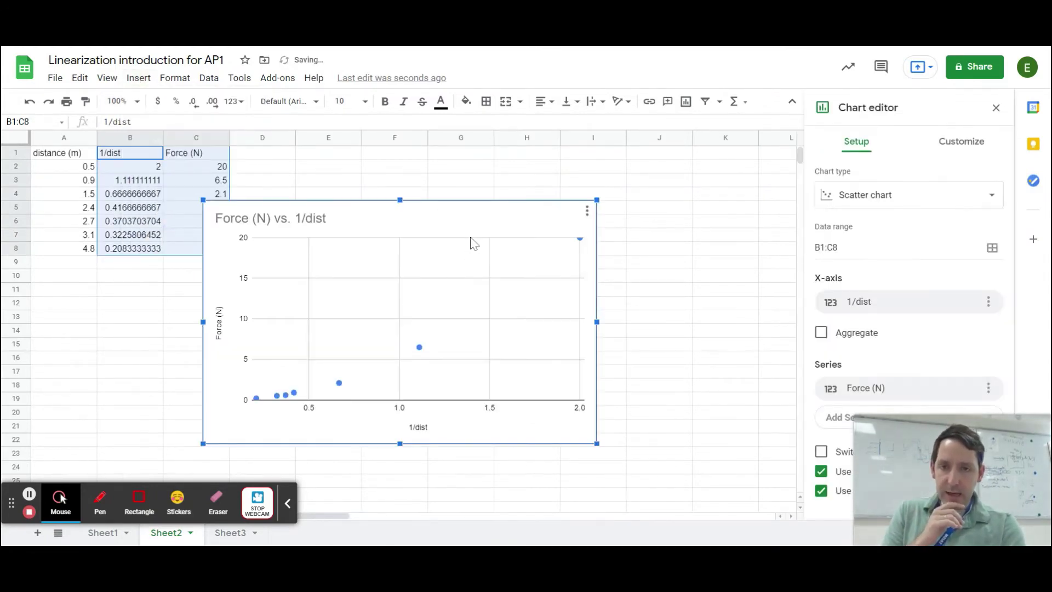
{"action": "left_click_drag", "start_coordinate": [468, 230], "coordinate": [566, 191]}
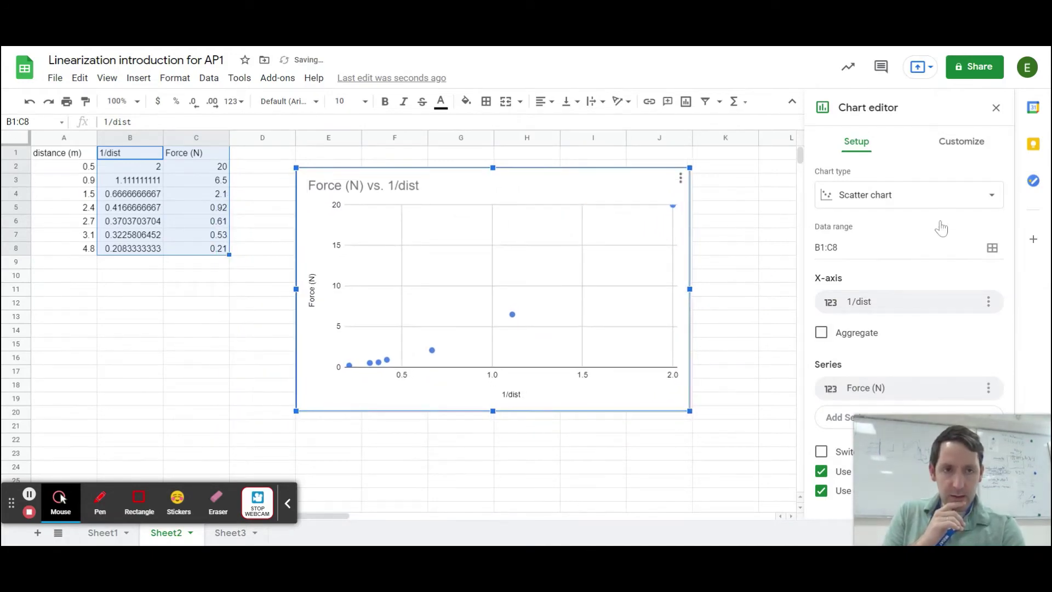
Step: Add a linear trendline to the chart's data series
{"action": "left_click", "coordinate": [963, 143]}
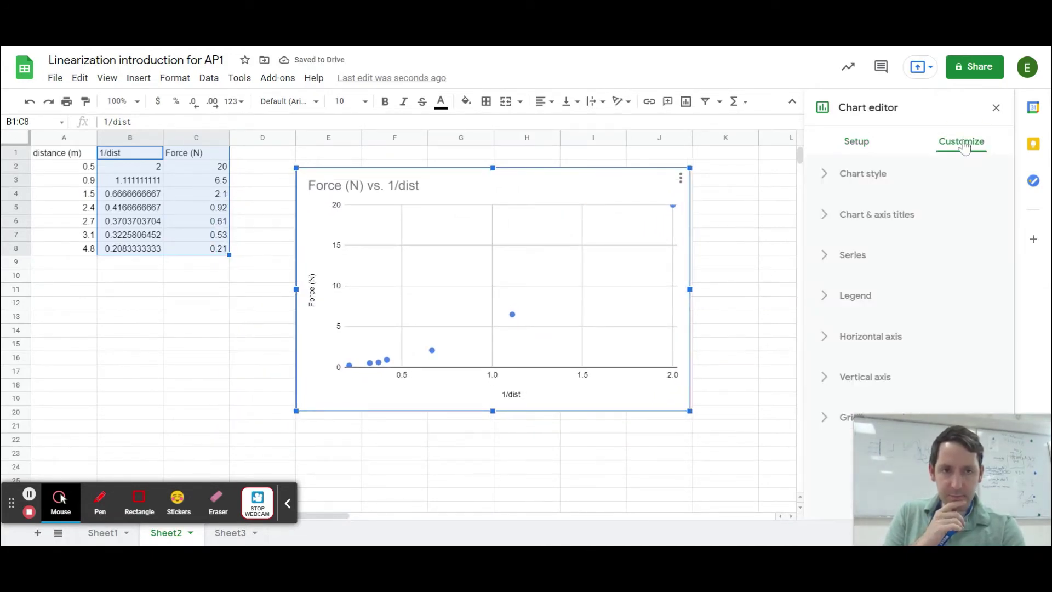
{"action": "left_click", "coordinate": [858, 255]}
{"action": "scroll", "coordinate": [858, 311], "scroll_direction": "down", "scroll_amount": 6}
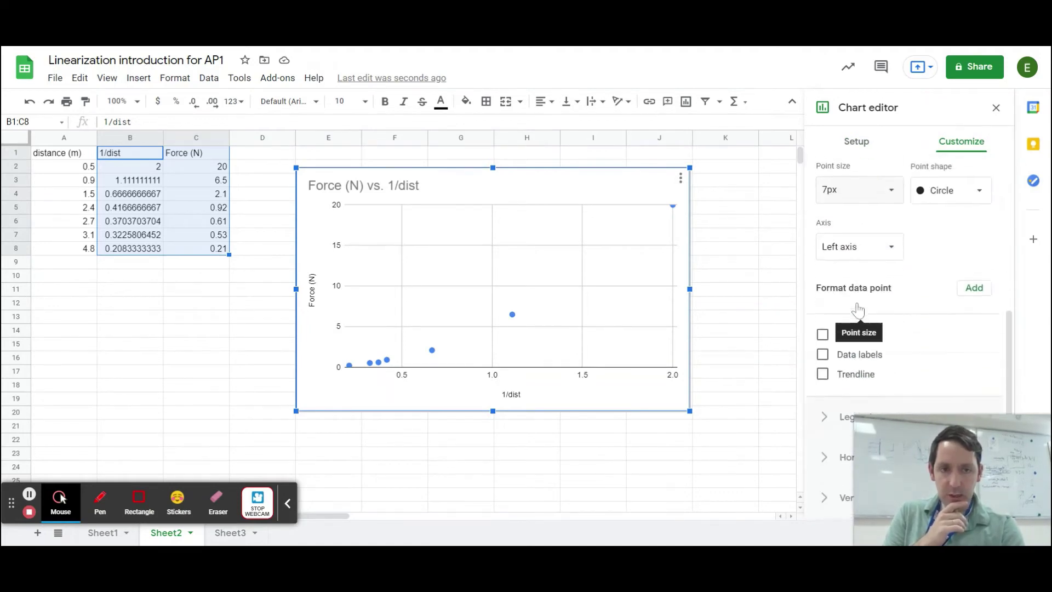
{"action": "left_click", "coordinate": [826, 334]}
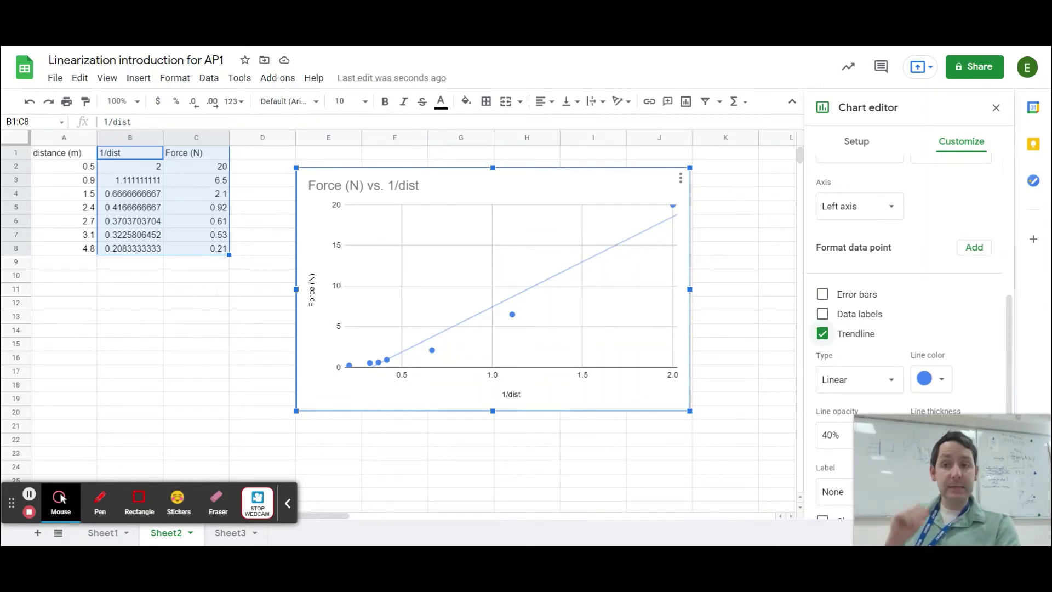
Step: Rename the B1 heading to 1/dist^2 and enter =1/A2^2 in B2
{"action": "double_click", "coordinate": [135, 158]}
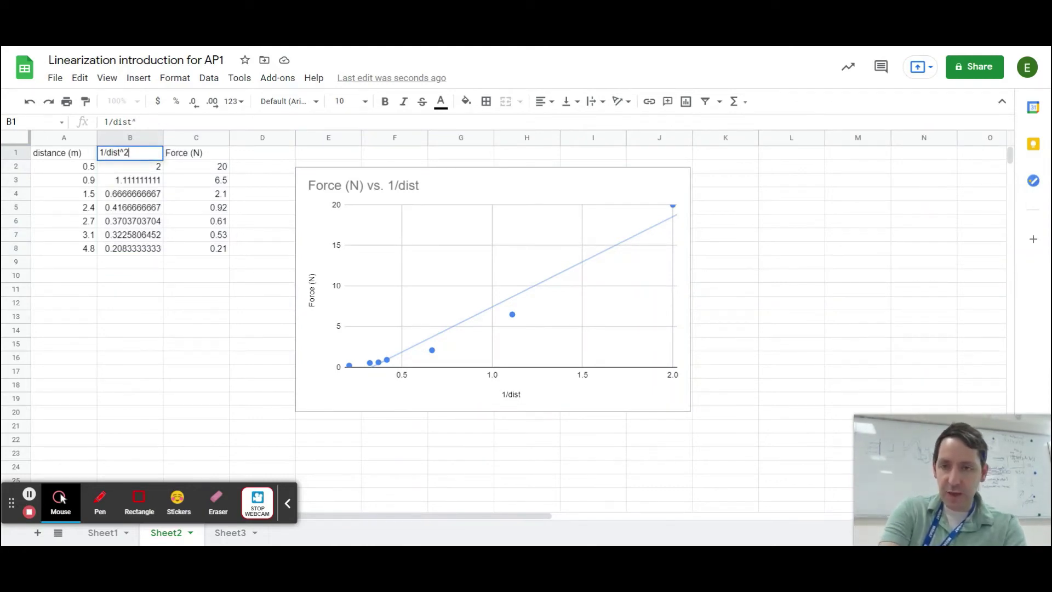
{"action": "left_click", "coordinate": [134, 166]}
{"action": "type", "text": "=1/A2"}
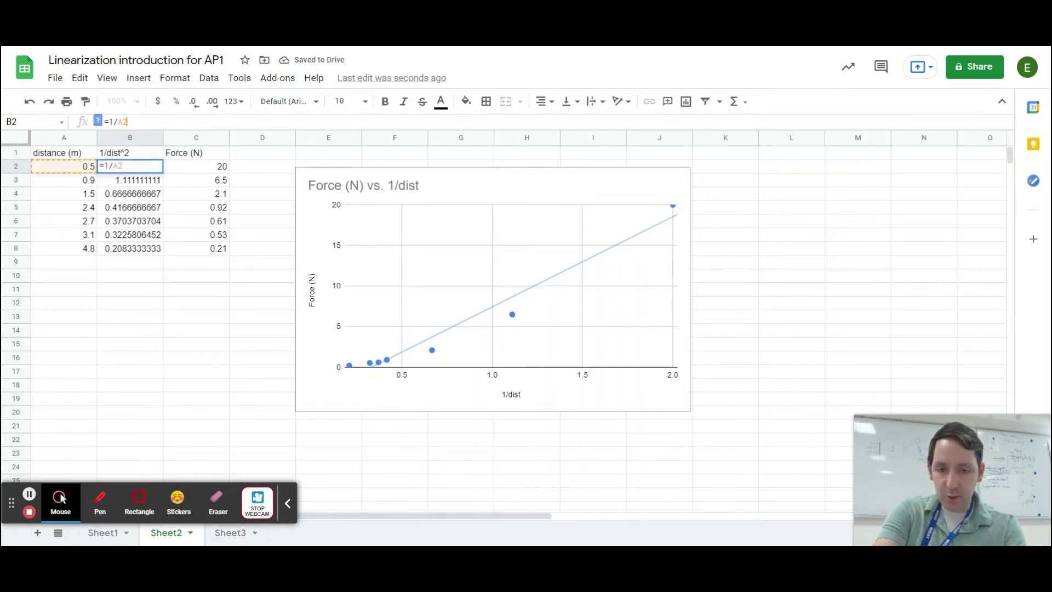
{"action": "type", "text": "^2"}
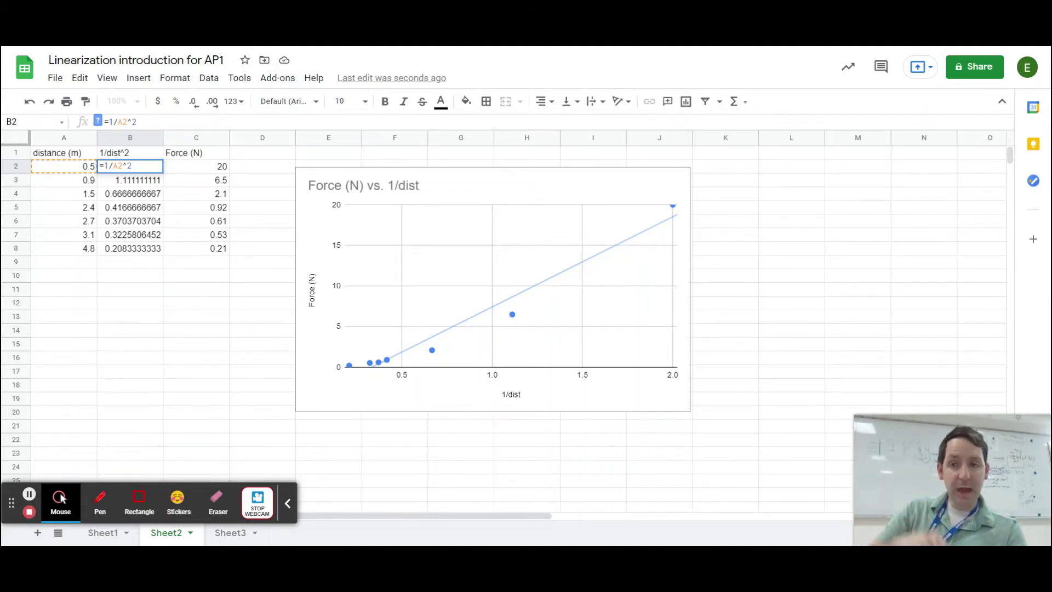
{"action": "key", "text": "Return"}
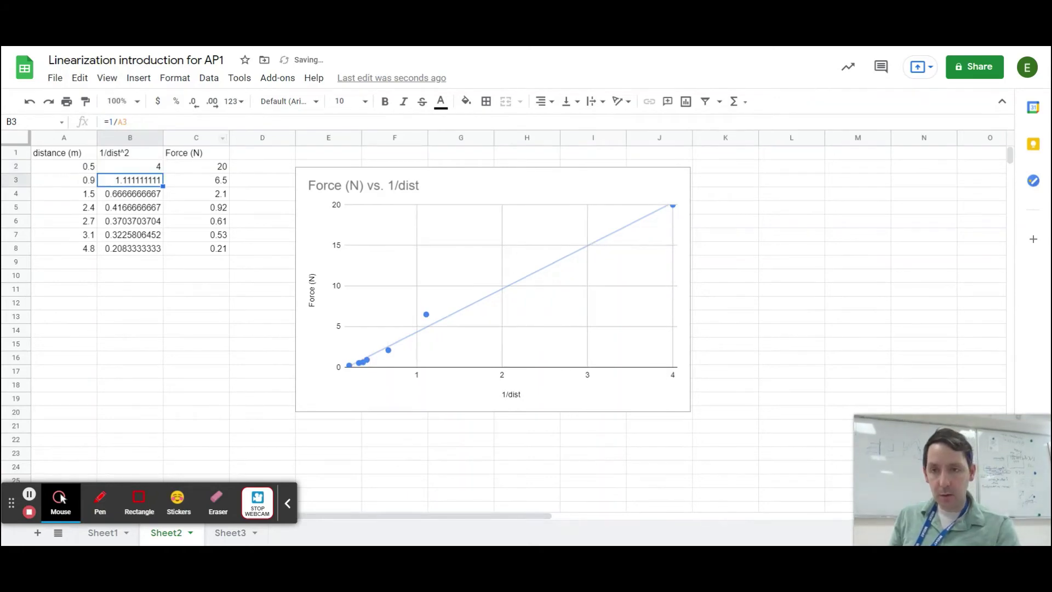
Step: Fill the inverse-square formula down from B2 to B8
{"action": "key", "text": "Up"}
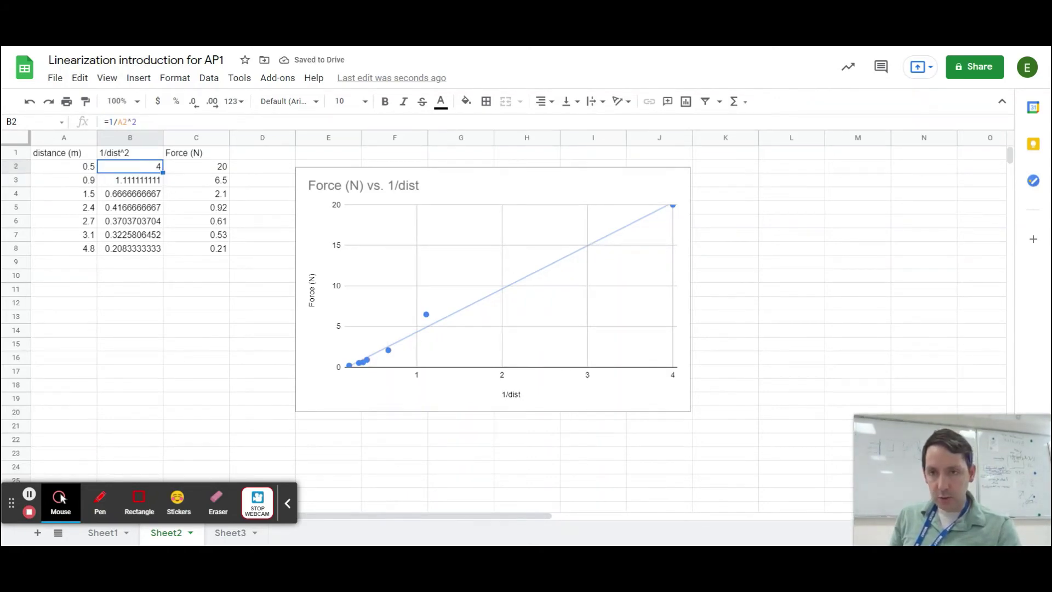
{"action": "left_click_drag", "start_coordinate": [163, 172], "coordinate": [157, 259]}
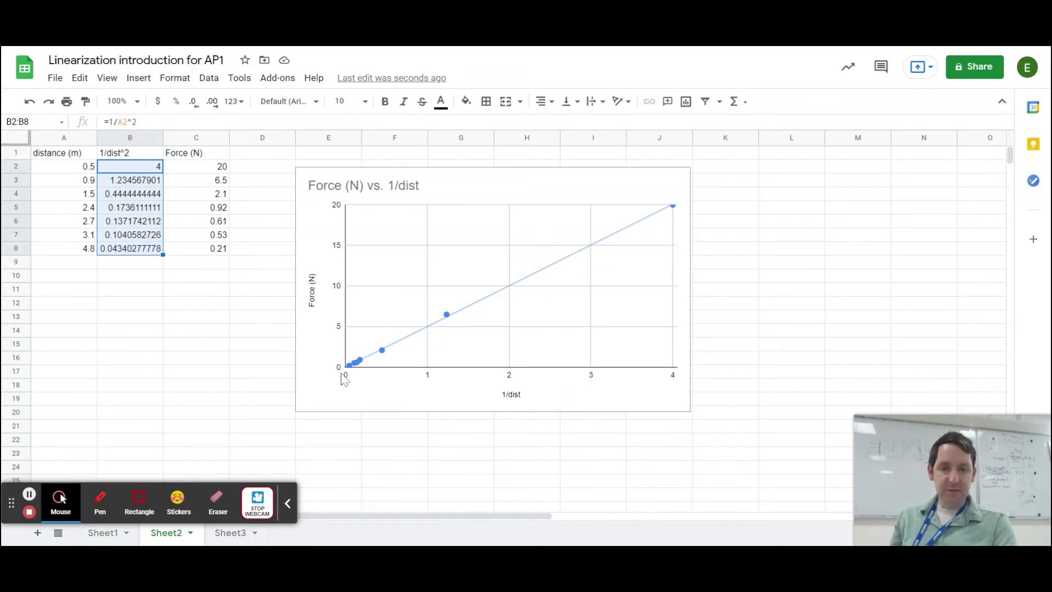
{"action": "left_click", "coordinate": [150, 169]}
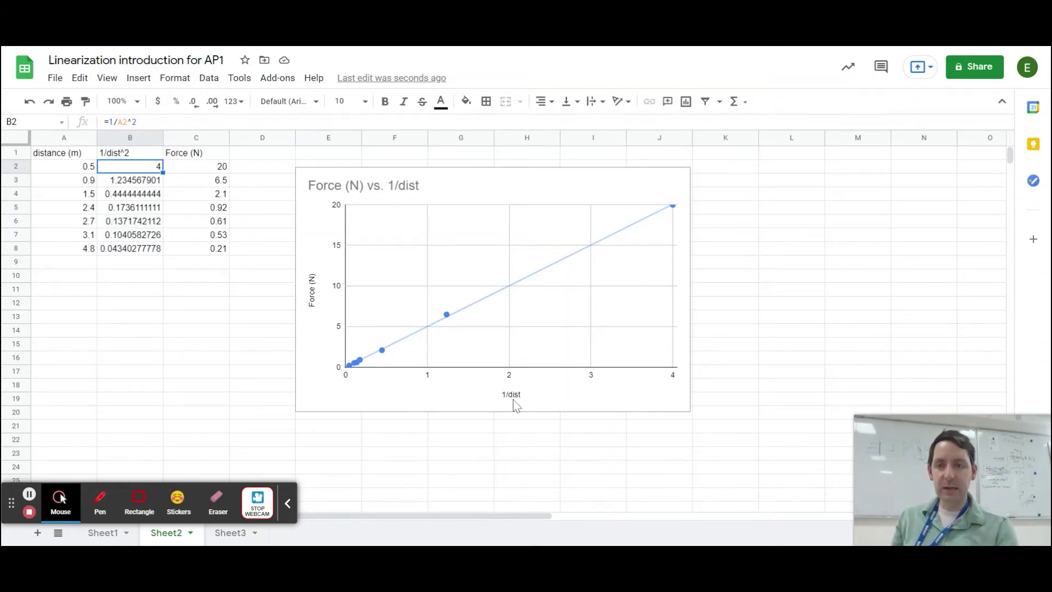
{"action": "left_click", "coordinate": [139, 158]}
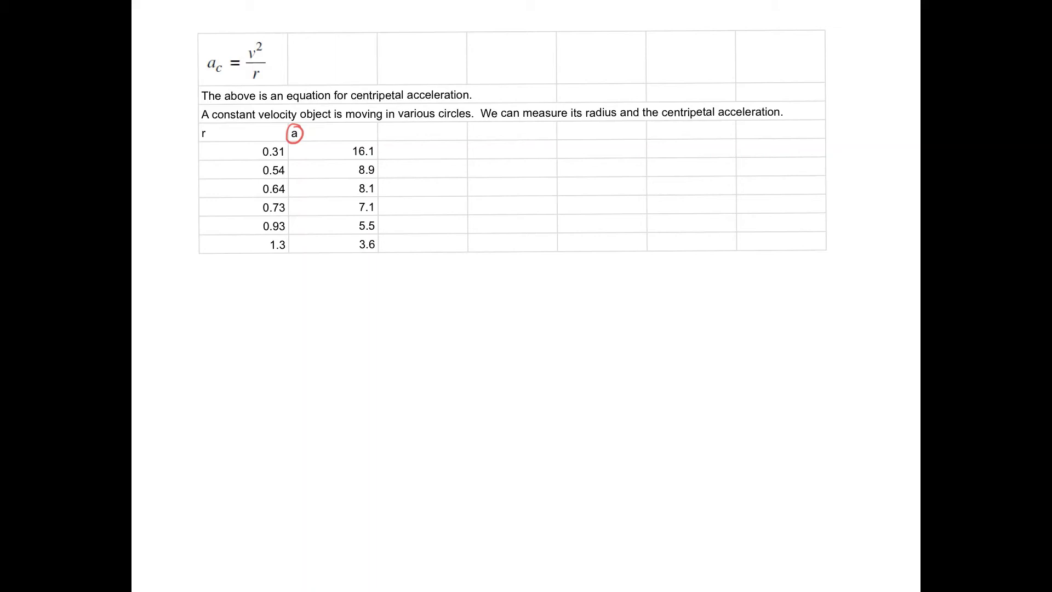
Step: Circle the r column heading in red
{"action": "mouse_move", "coordinate": [207, 125]}
{"action": "left_mouse_down"}
{"action": "mouse_move", "coordinate": [203, 142]}
{"action": "mouse_move", "coordinate": [209, 126]}
{"action": "left_mouse_up"}
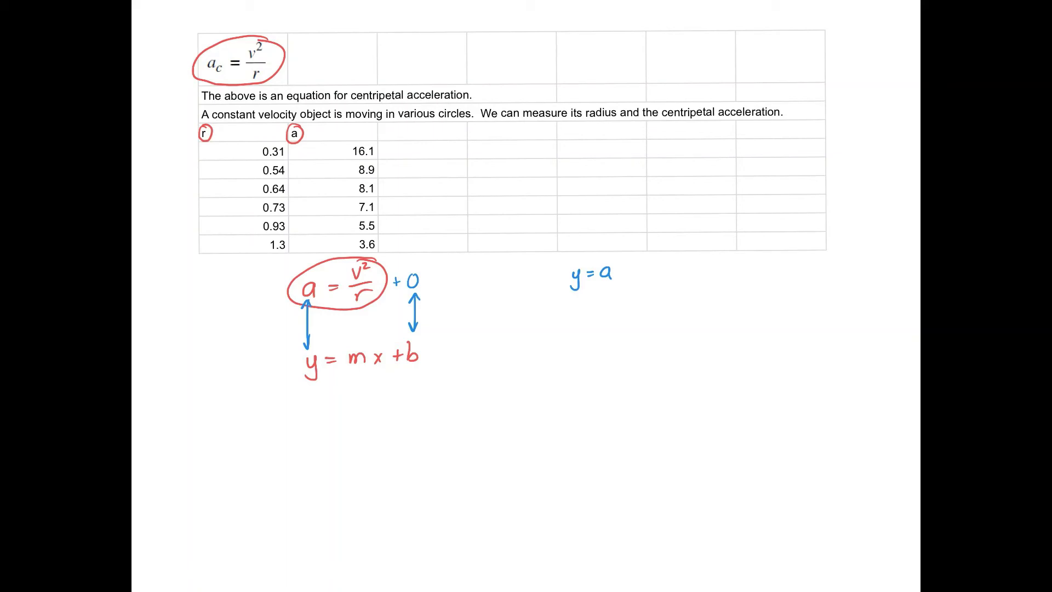
Step: Circle v²/r, draw an arrow linking it to the mx term, and write 1/r below
{"action": "mouse_move", "coordinate": [372, 253]}
{"action": "left_mouse_down"}
{"action": "mouse_move", "coordinate": [349, 274]}
{"action": "mouse_move", "coordinate": [359, 309]}
{"action": "mouse_move", "coordinate": [377, 262]}
{"action": "left_mouse_up"}
{"action": "left_click_drag", "start_coordinate": [364, 309], "coordinate": [368, 331]}
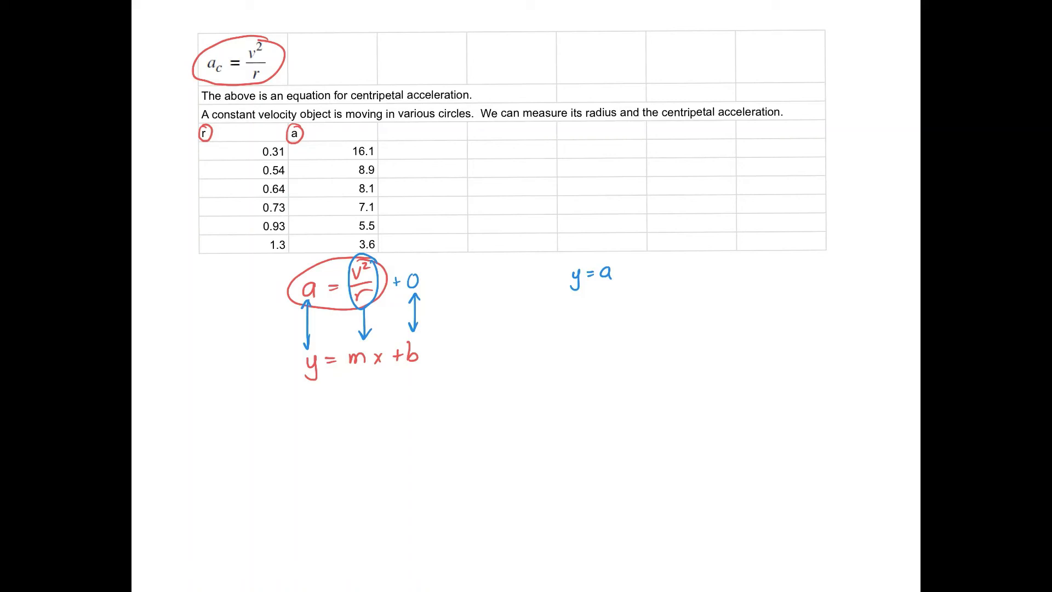
{"action": "mouse_move", "coordinate": [348, 319]}
{"action": "left_mouse_down"}
{"action": "mouse_move", "coordinate": [349, 332]}
{"action": "mouse_move", "coordinate": [383, 318]}
{"action": "mouse_move", "coordinate": [381, 337]}
{"action": "left_mouse_up"}
Step: Group 1/r with x, circle v² with m, and write that the slope m equals v²
{"action": "mouse_move", "coordinate": [388, 319]}
{"action": "left_mouse_down"}
{"action": "mouse_move", "coordinate": [369, 299]}
{"action": "mouse_move", "coordinate": [377, 376]}
{"action": "mouse_move", "coordinate": [389, 309]}
{"action": "left_mouse_up"}
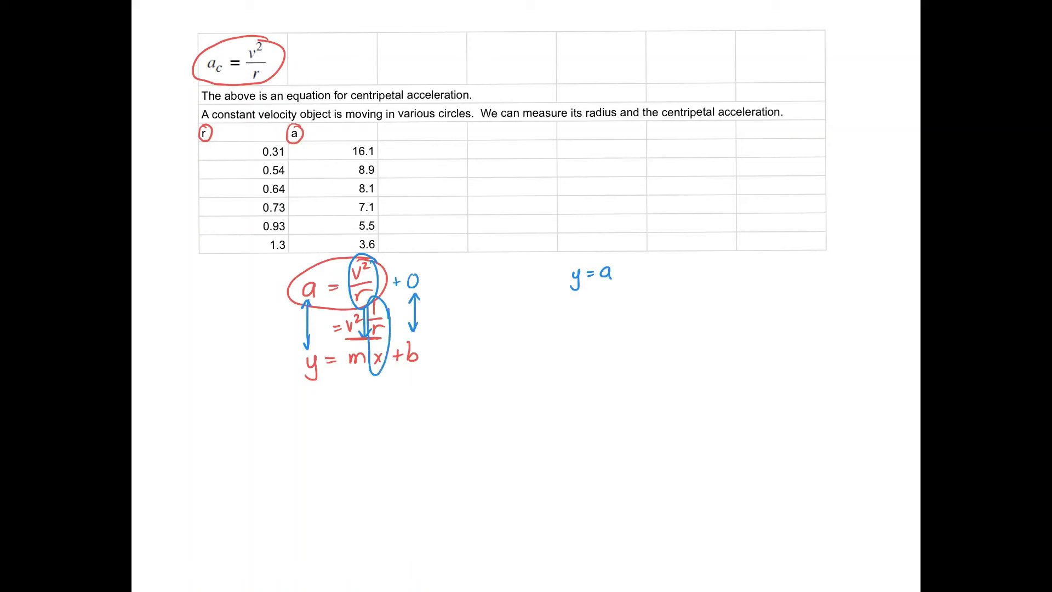
{"action": "mouse_move", "coordinate": [585, 302]}
{"action": "left_mouse_down"}
{"action": "mouse_move", "coordinate": [573, 316]}
{"action": "mouse_move", "coordinate": [622, 313]}
{"action": "left_mouse_up"}
{"action": "mouse_move", "coordinate": [363, 331]}
{"action": "left_mouse_down"}
{"action": "mouse_move", "coordinate": [360, 311]}
{"action": "mouse_move", "coordinate": [344, 336]}
{"action": "mouse_move", "coordinate": [351, 381]}
{"action": "mouse_move", "coordinate": [366, 339]}
{"action": "left_mouse_up"}
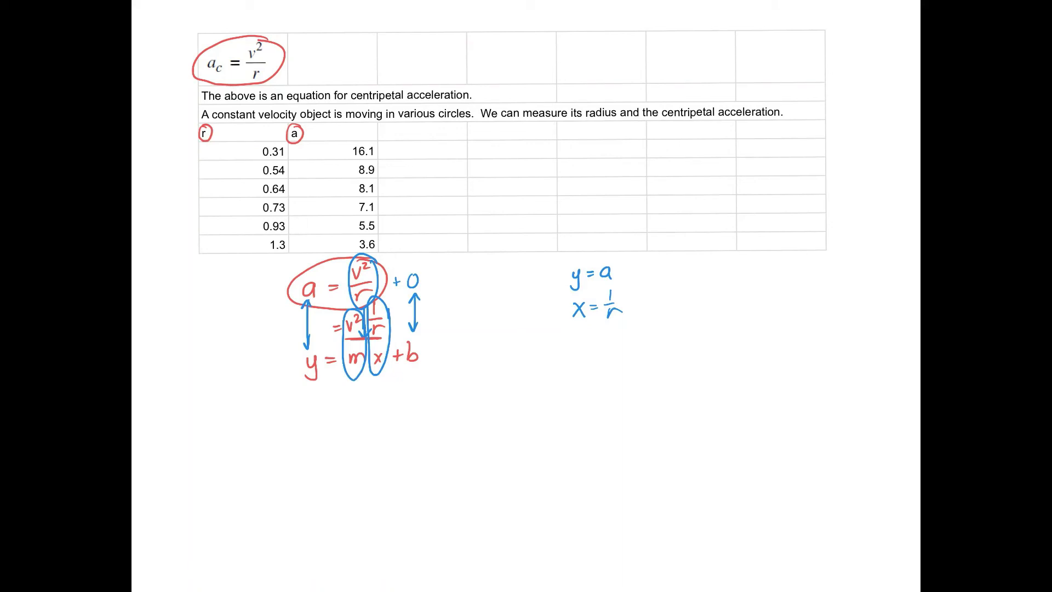
{"action": "left_click_drag", "start_coordinate": [576, 354], "coordinate": [627, 343]}
Step: Sketch graph axes with the horizontal labelled 1/r and the vertical labelled a
{"action": "mouse_move", "coordinate": [471, 376]}
{"action": "left_mouse_down"}
{"action": "mouse_move", "coordinate": [468, 501]}
{"action": "mouse_move", "coordinate": [616, 492]}
{"action": "left_mouse_up"}
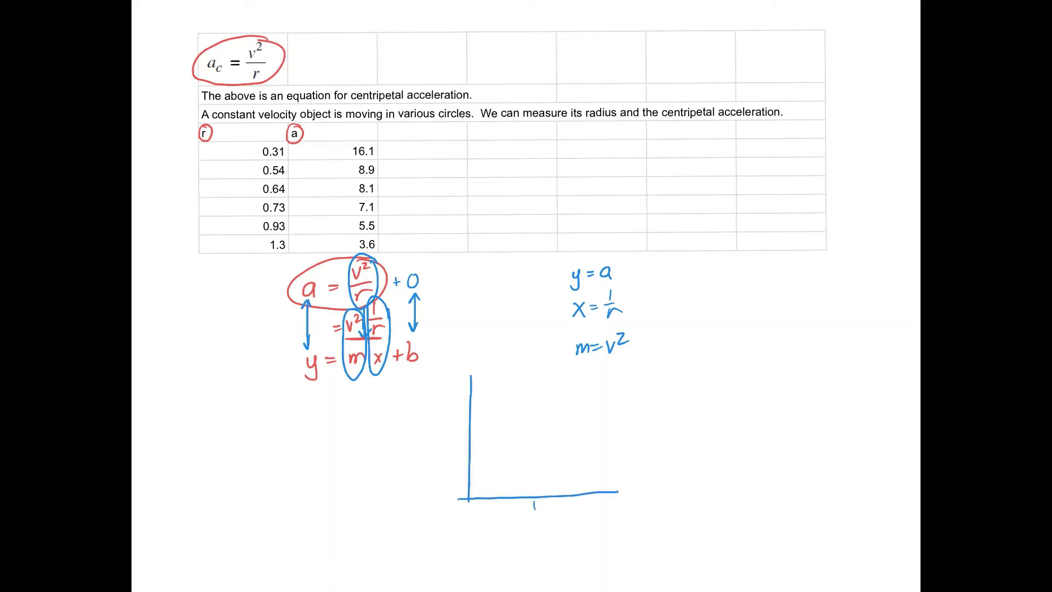
{"action": "left_click_drag", "start_coordinate": [529, 518], "coordinate": [544, 524]}
{"action": "left_click_drag", "start_coordinate": [450, 426], "coordinate": [453, 434]}
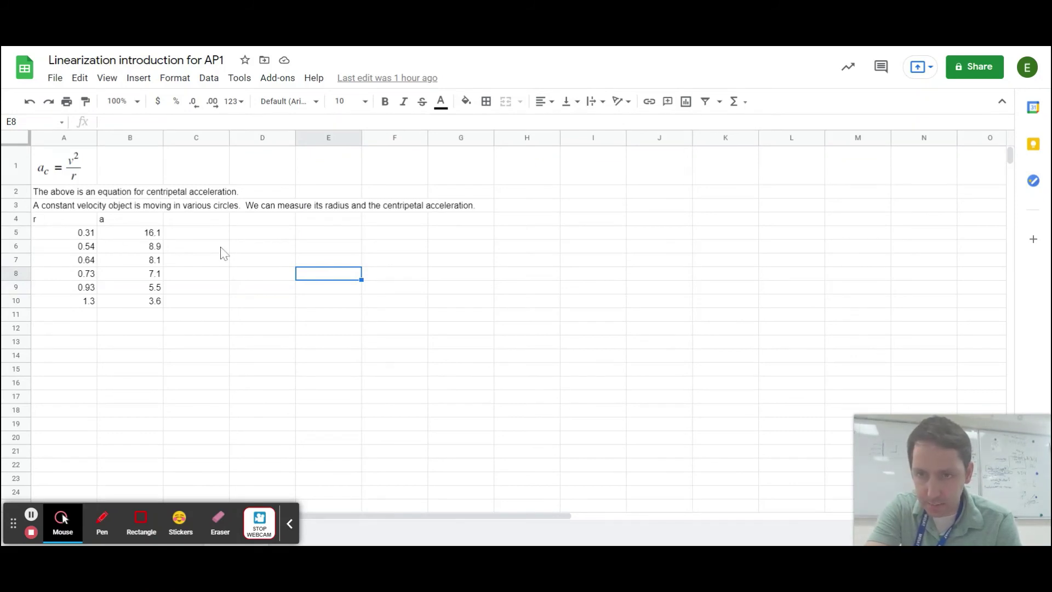
Step: Insert an empty column left of the a column and head it 1/r in B4
{"action": "left_click", "coordinate": [127, 138]}
{"action": "right_click", "coordinate": [127, 139]}
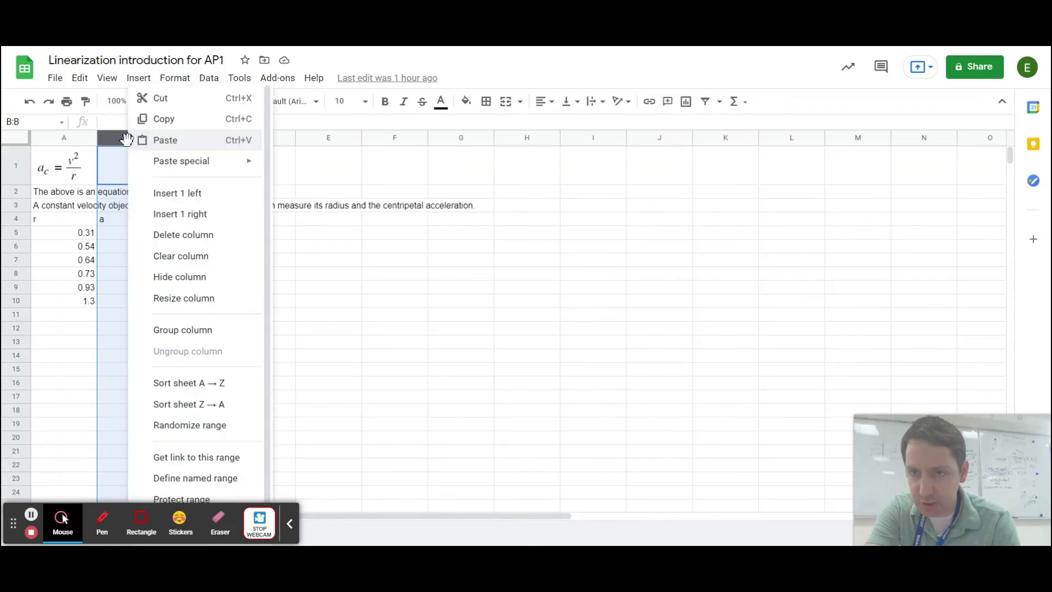
{"action": "left_click", "coordinate": [178, 196]}
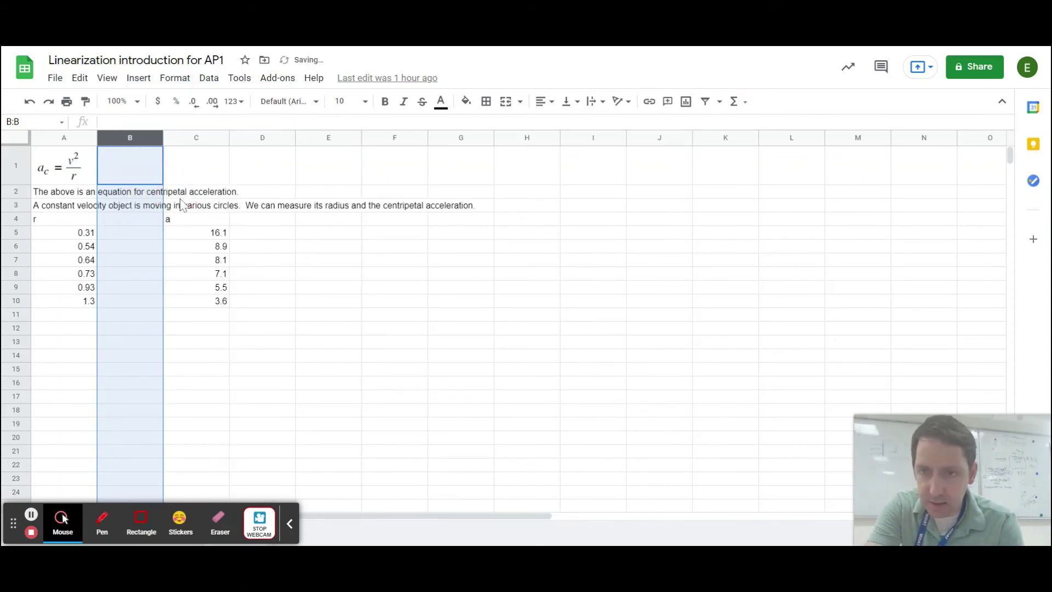
{"action": "left_click", "coordinate": [137, 222]}
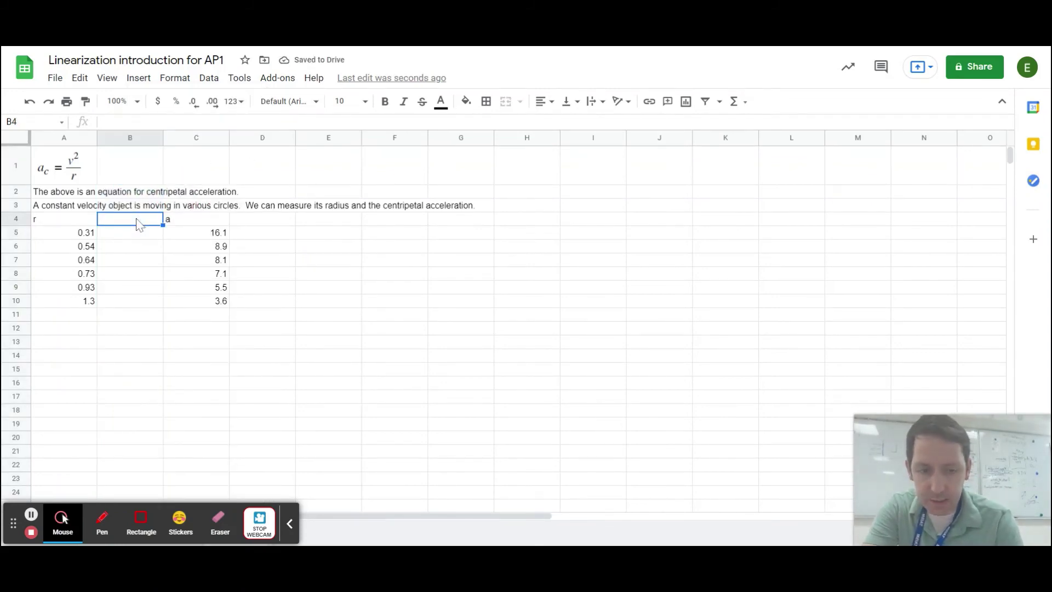
{"action": "type", "text": "1/r"}
{"action": "key", "text": "Return"}
Step: Enter =1/A5 in B5, fill it down to row 10, and select B4:C10
{"action": "type", "text": "="}
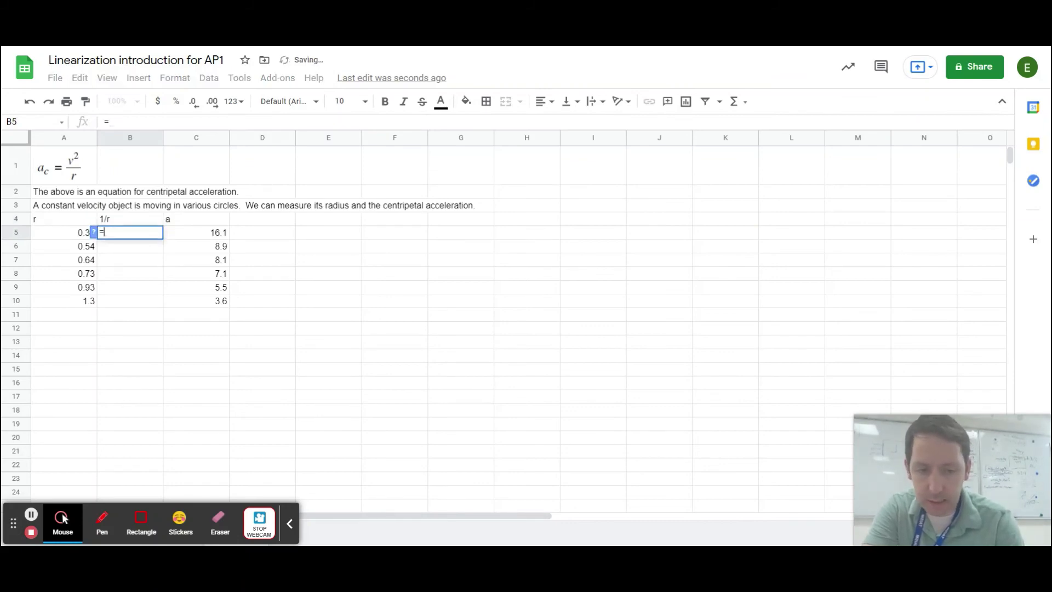
{"action": "type", "text": "1/"}
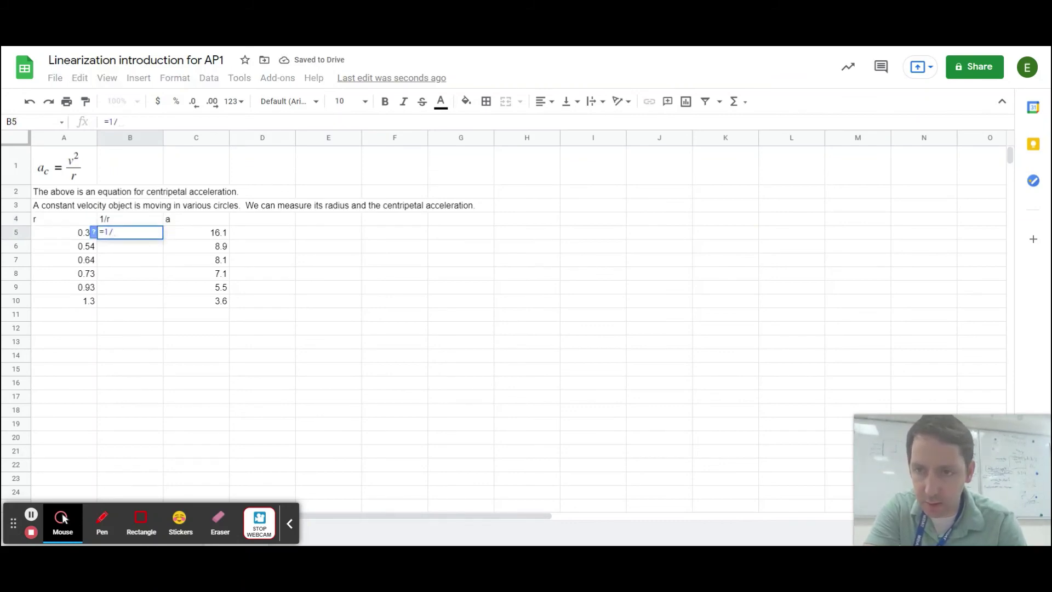
{"action": "left_click", "coordinate": [82, 234]}
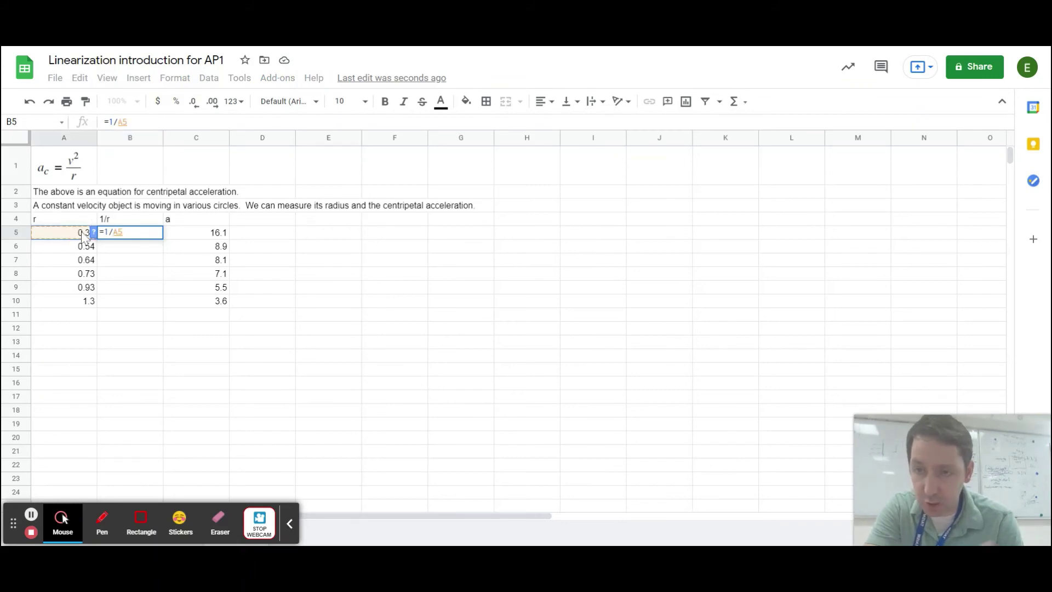
{"action": "key", "text": "Return"}
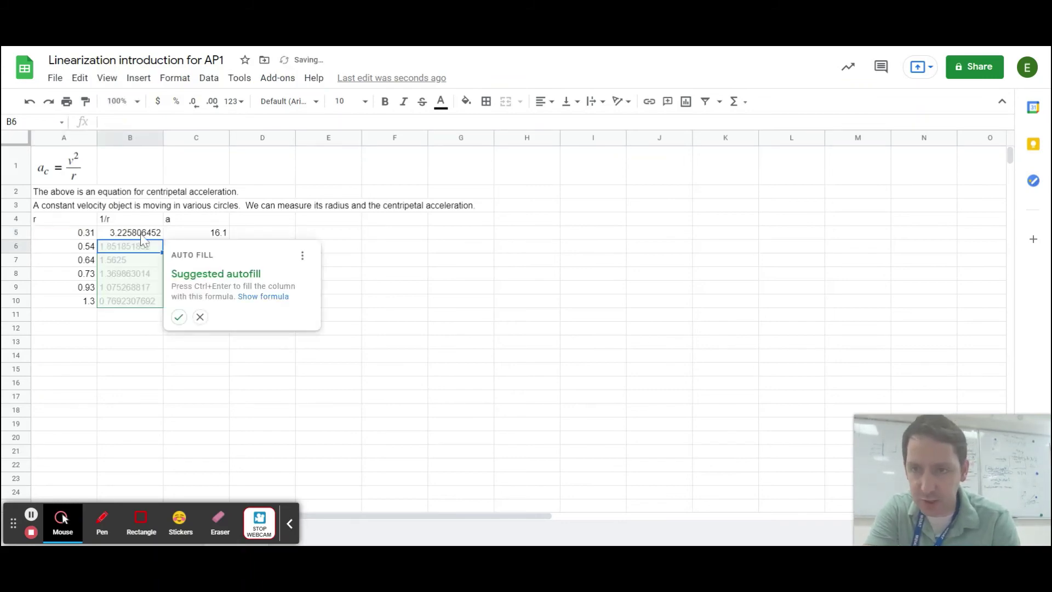
{"action": "left_click", "coordinate": [180, 317]}
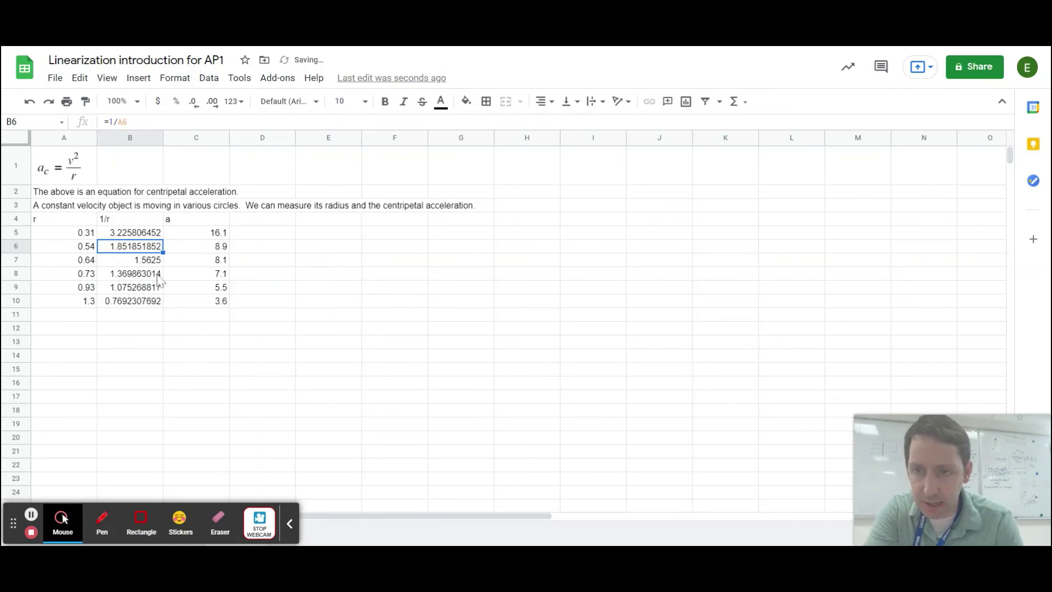
{"action": "left_click_drag", "start_coordinate": [130, 221], "coordinate": [196, 310]}
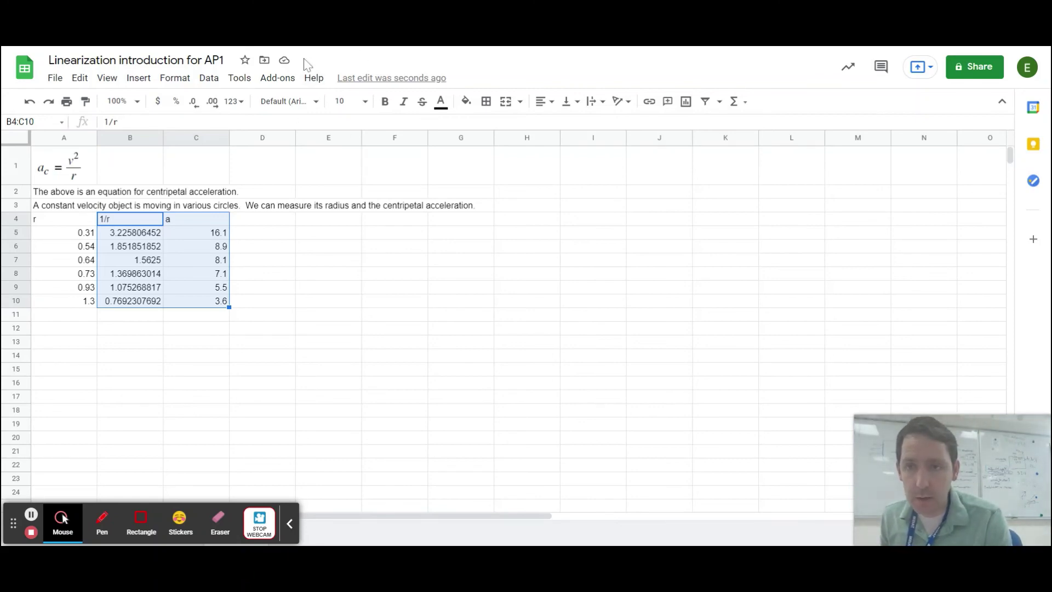
Step: Insert a chart of the selected 1/r and a data and change it to a Scatter chart
{"action": "left_click", "coordinate": [138, 80]}
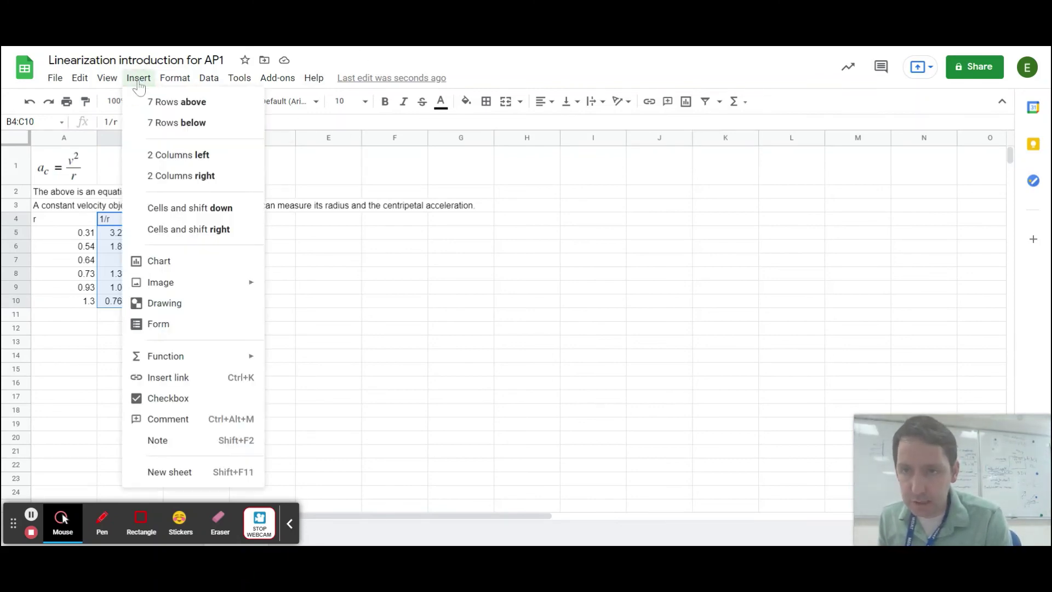
{"action": "left_click", "coordinate": [183, 261]}
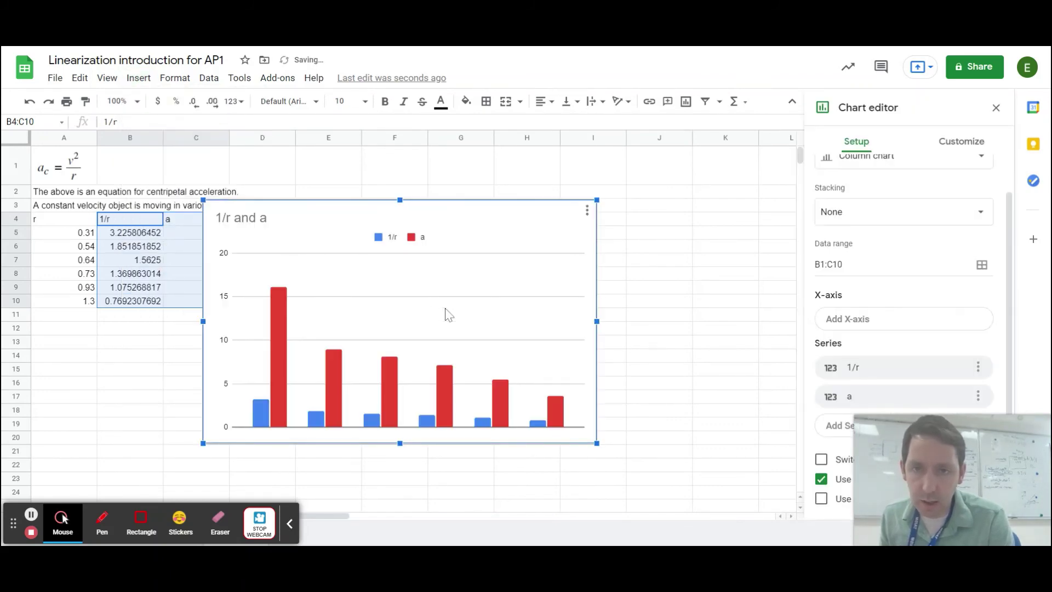
{"action": "left_click", "coordinate": [926, 164]}
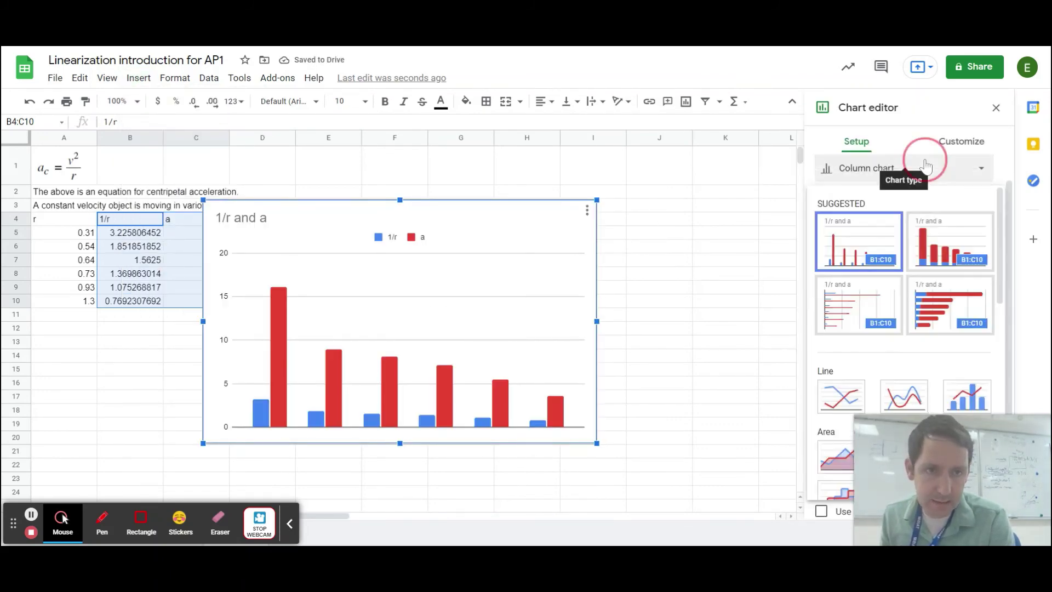
{"action": "scroll", "coordinate": [880, 332], "scroll_direction": "down", "scroll_amount": 4}
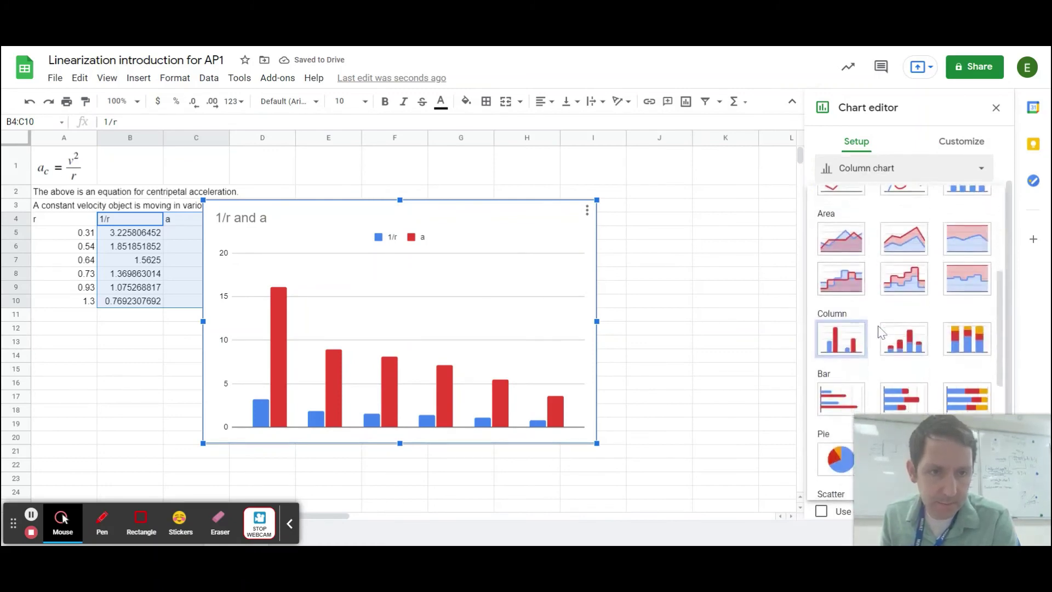
{"action": "scroll", "coordinate": [880, 331], "scroll_direction": "down", "scroll_amount": 5}
{"action": "left_click", "coordinate": [850, 305]}
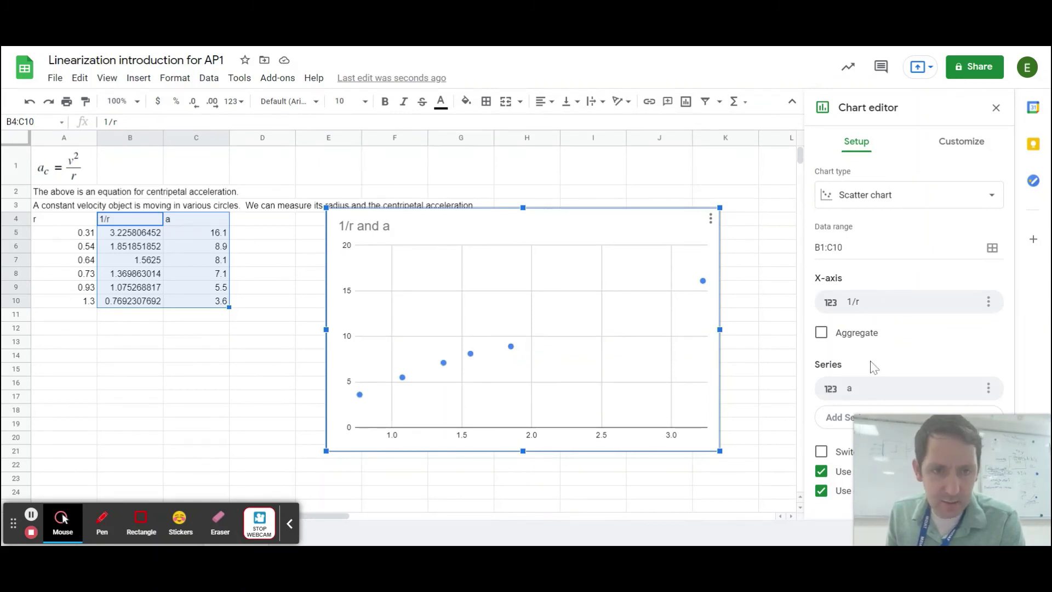
Step: Add a trendline to the series and set its label to Use Equation (4.98*x + 0.0345)
{"action": "left_click", "coordinate": [968, 136]}
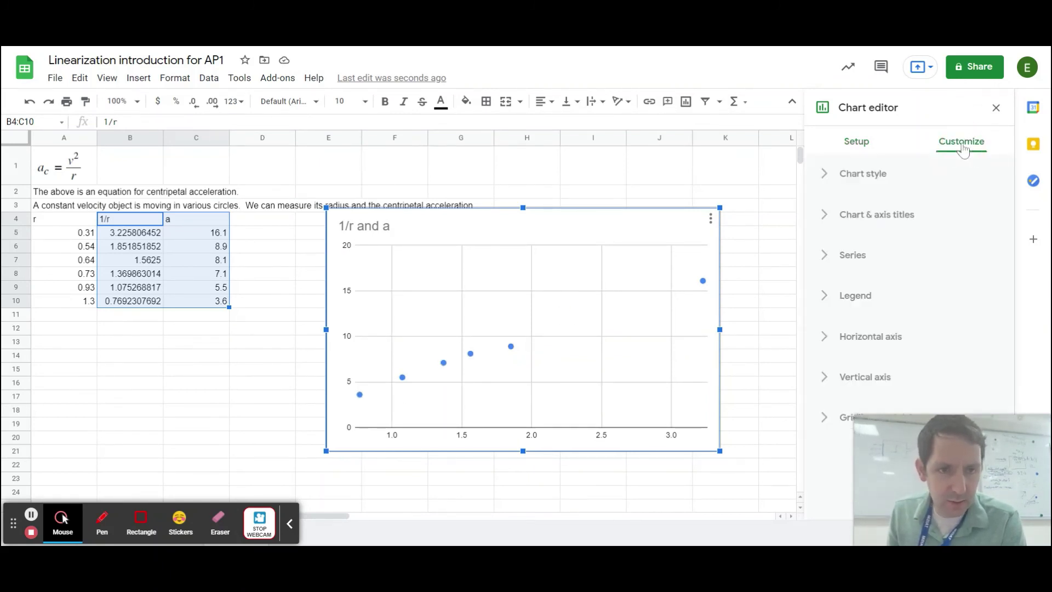
{"action": "left_click", "coordinate": [848, 269]}
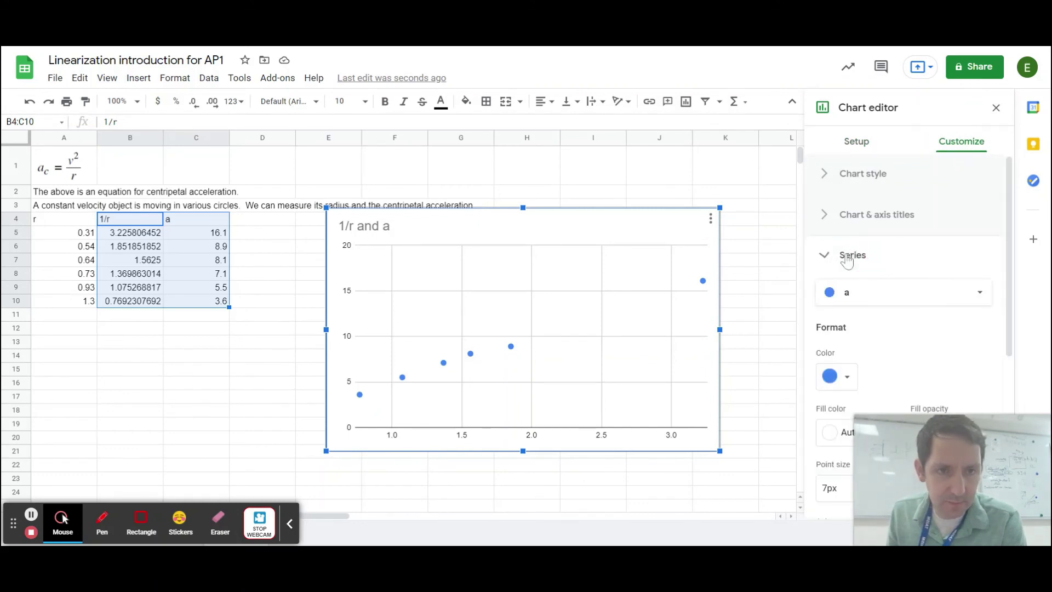
{"action": "scroll", "coordinate": [850, 336], "scroll_direction": "down", "scroll_amount": 6}
{"action": "left_click", "coordinate": [852, 335]}
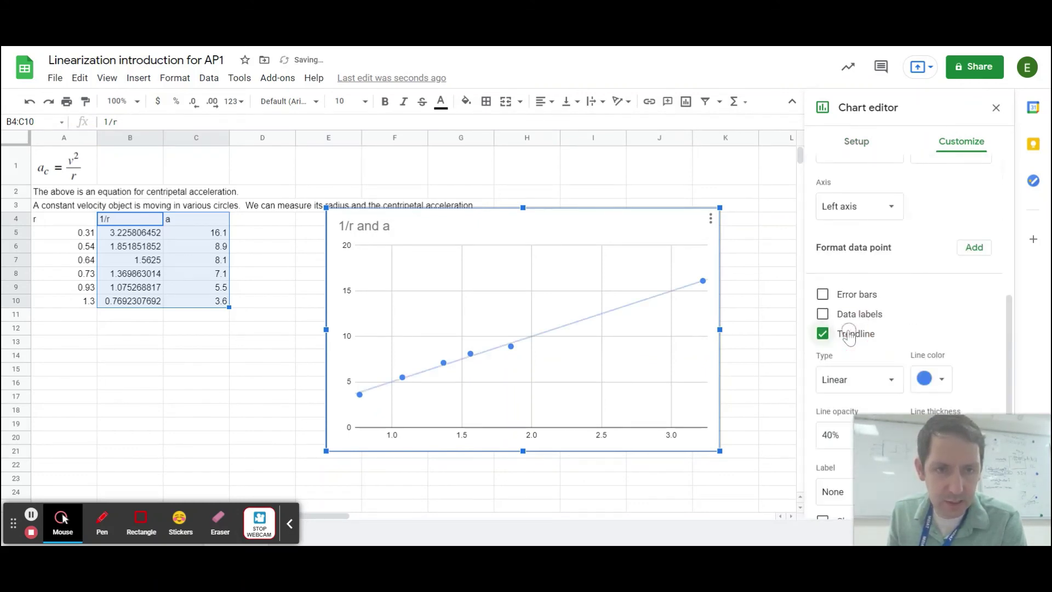
{"action": "scroll", "coordinate": [851, 376], "scroll_direction": "down", "scroll_amount": 2}
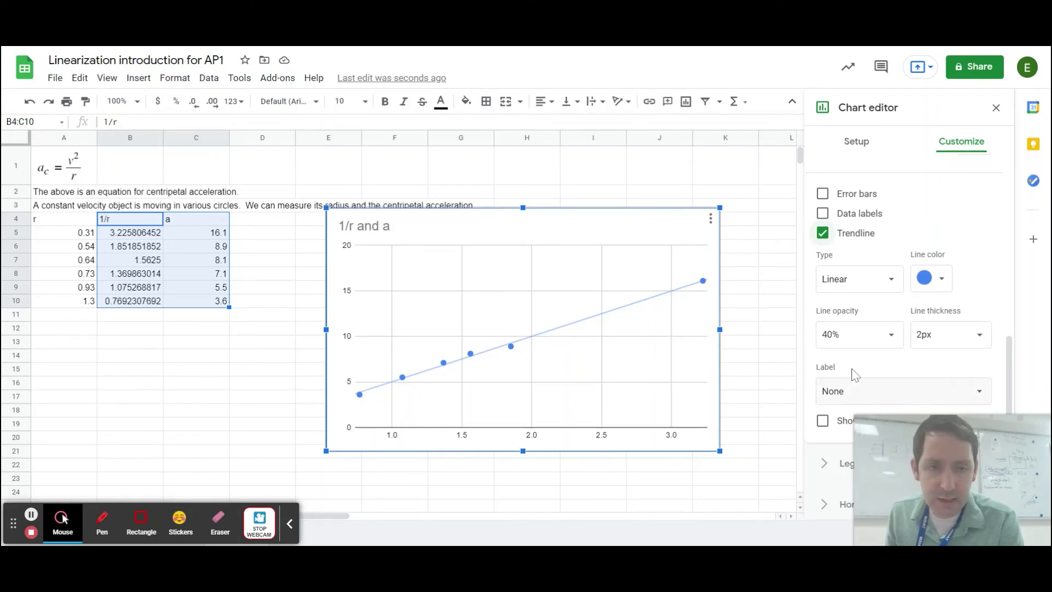
{"action": "scroll", "coordinate": [853, 375], "scroll_direction": "down", "scroll_amount": 2}
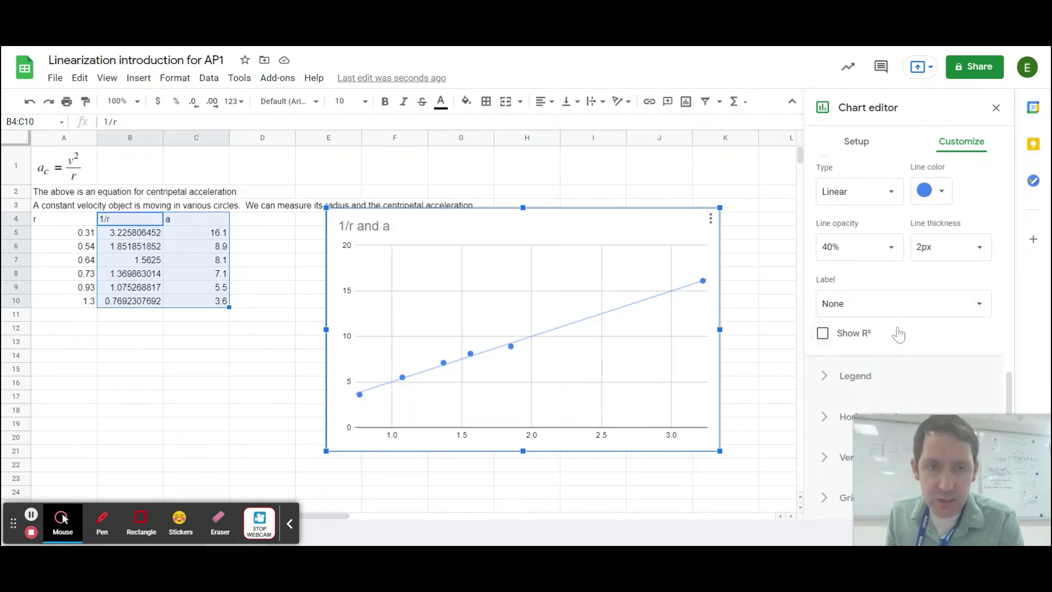
{"action": "scroll", "coordinate": [850, 378], "scroll_direction": "up", "scroll_amount": 2}
{"action": "scroll", "coordinate": [845, 393], "scroll_direction": "down", "scroll_amount": 1}
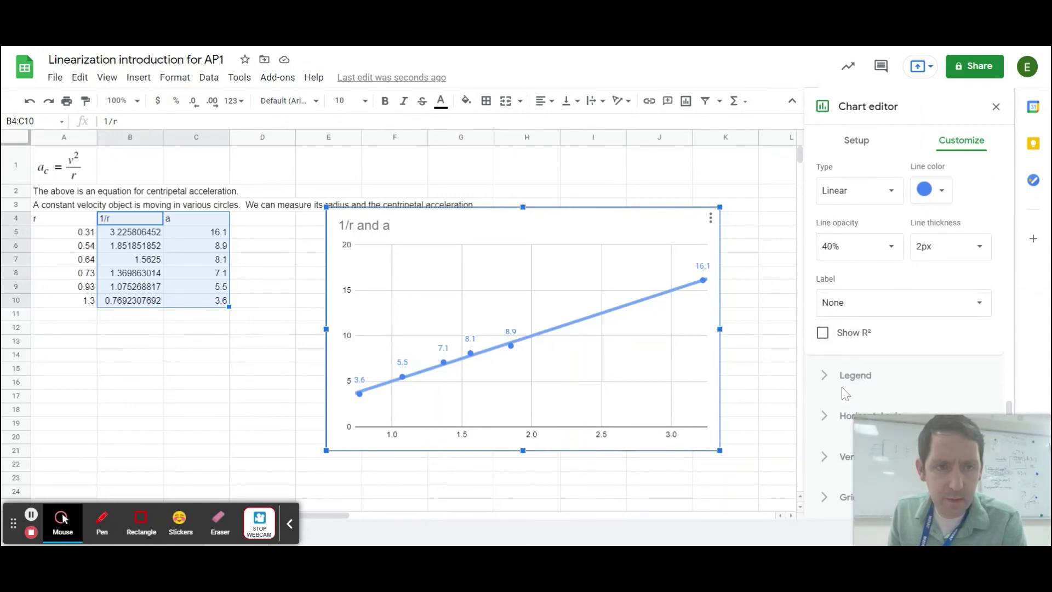
{"action": "left_click", "coordinate": [868, 310]}
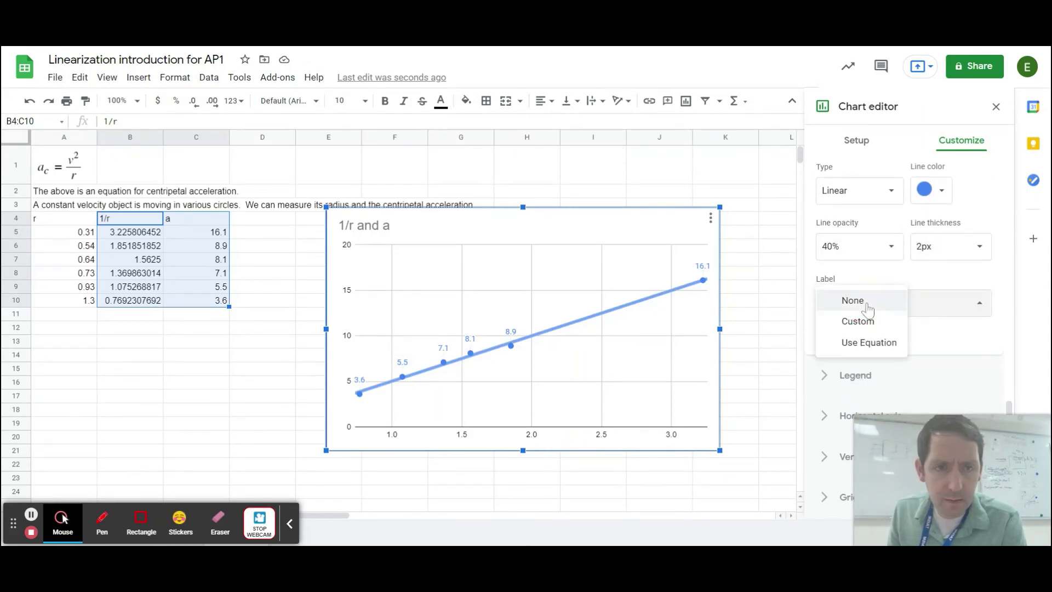
{"action": "left_click", "coordinate": [864, 344]}
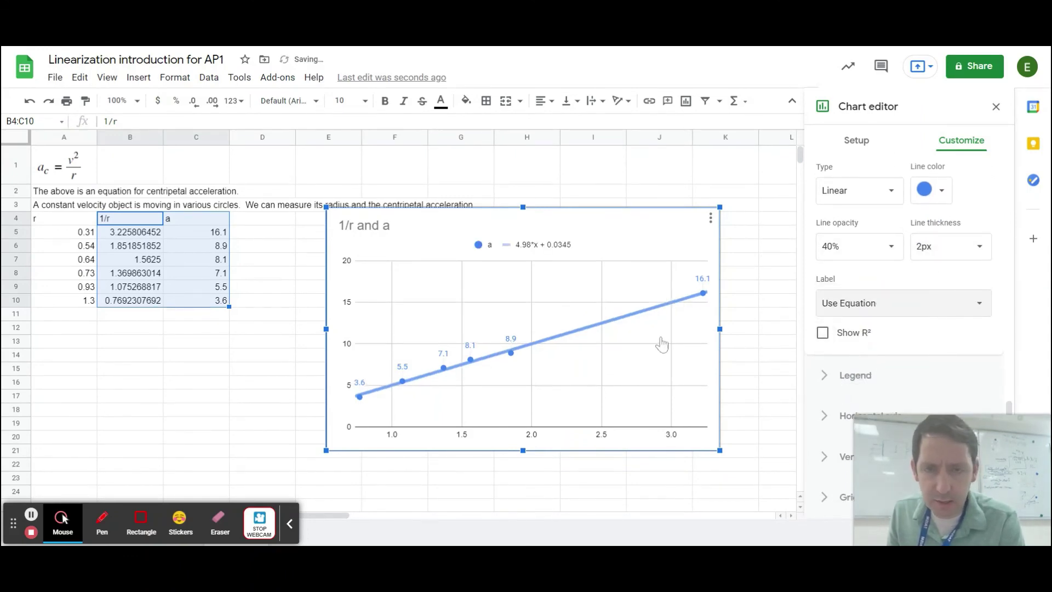